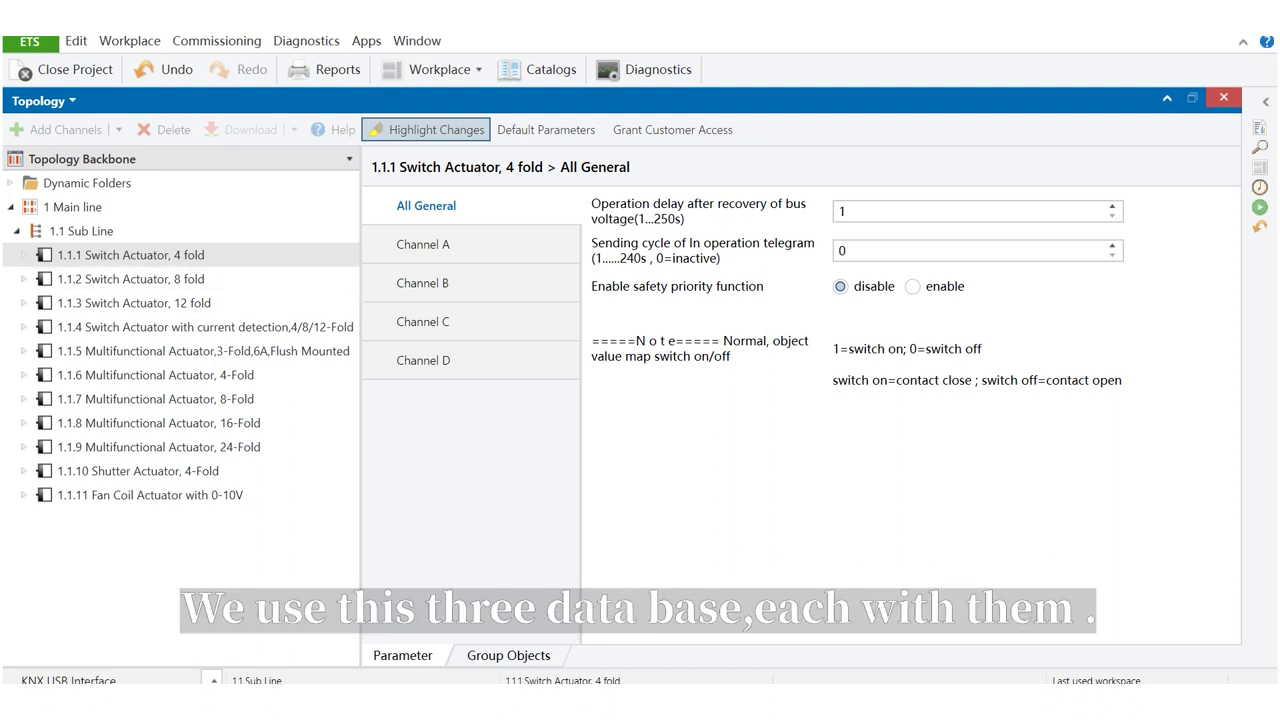
# - Enable the safety priority function in the general parameters of the 1.1.1 Switch Actuator, 4 fold
pyautogui.click(205, 327)
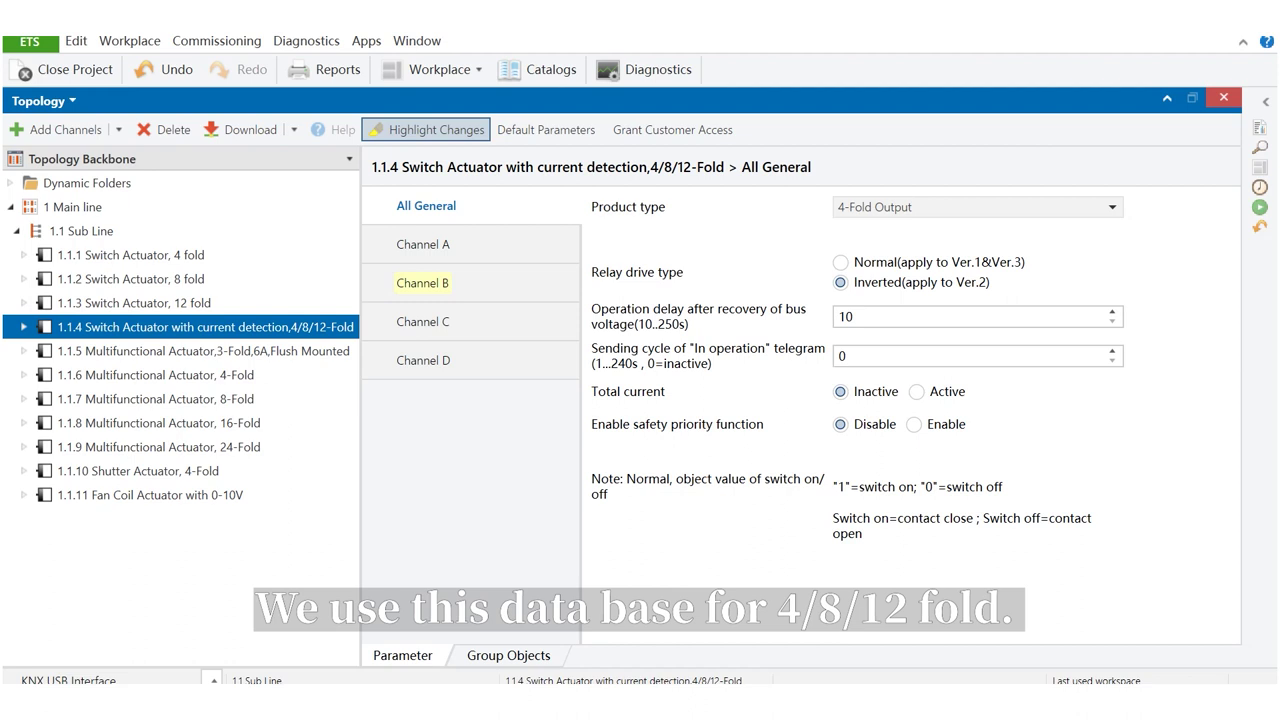
pyautogui.click(130, 255)
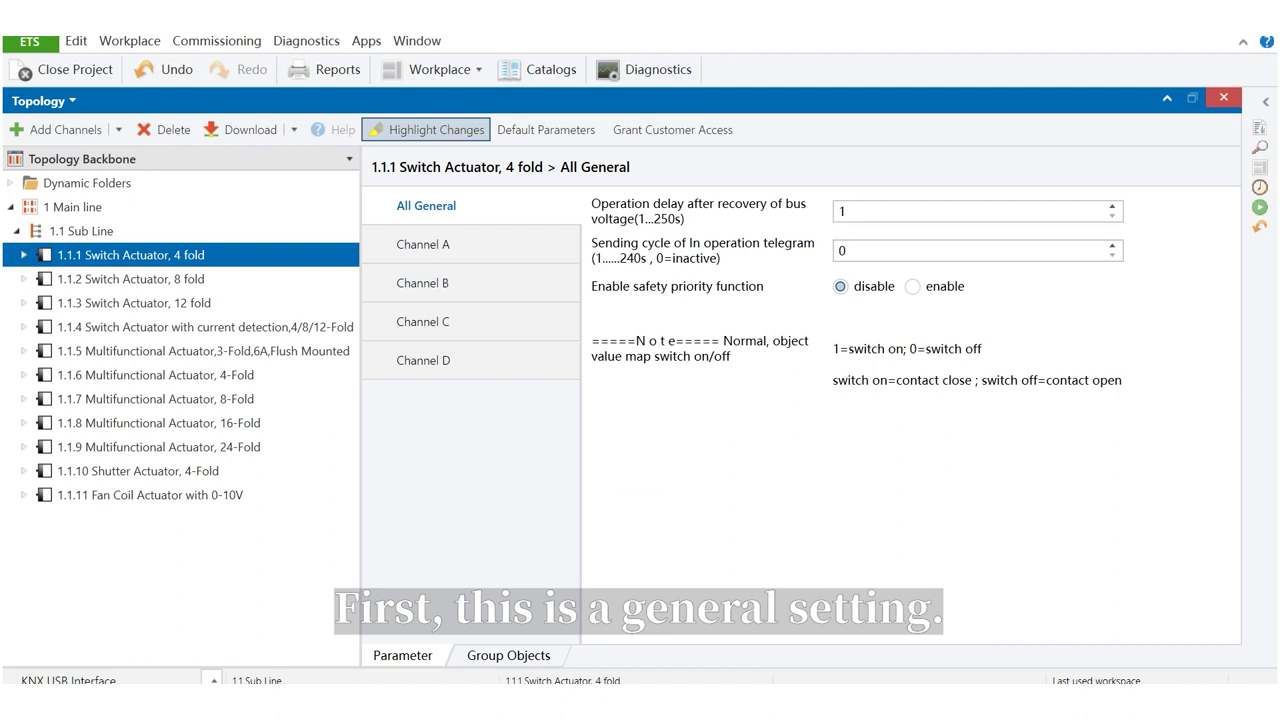
pyautogui.click(912, 286)
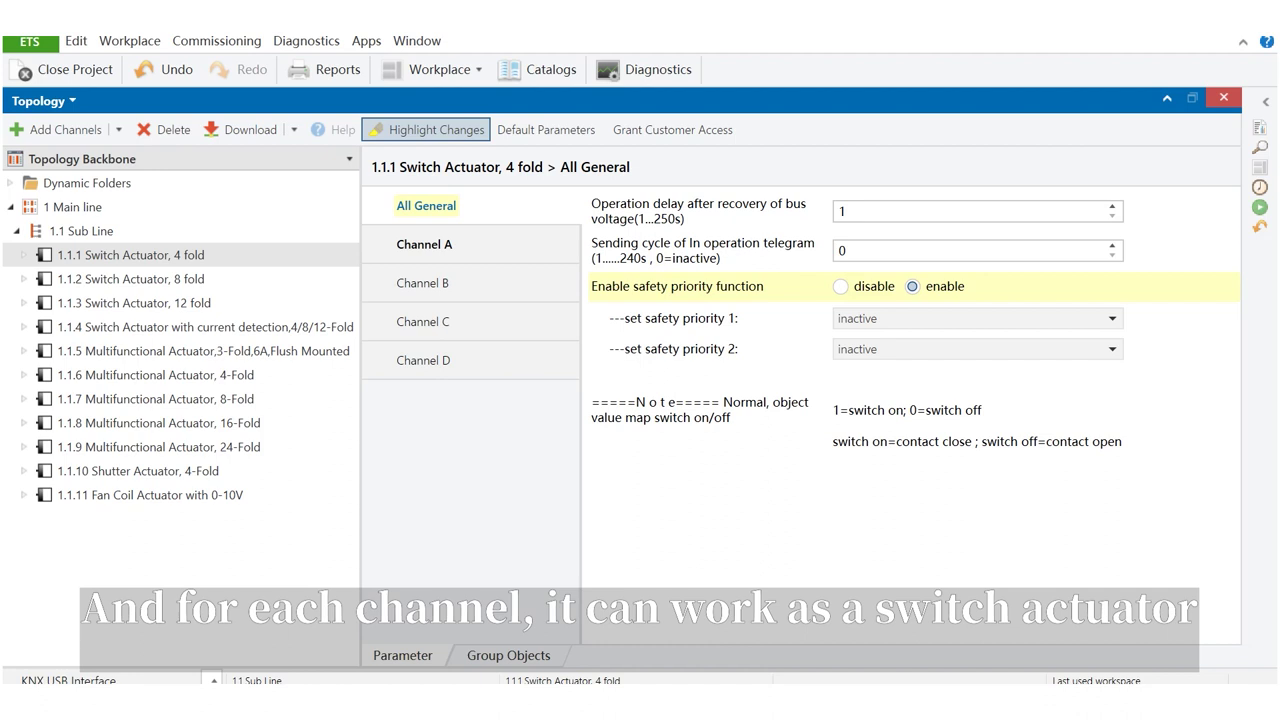
# - Set Channel A's switch status reply mode to transmit after change and activate its special functions of switch actuator mode
pyautogui.click(423, 244)
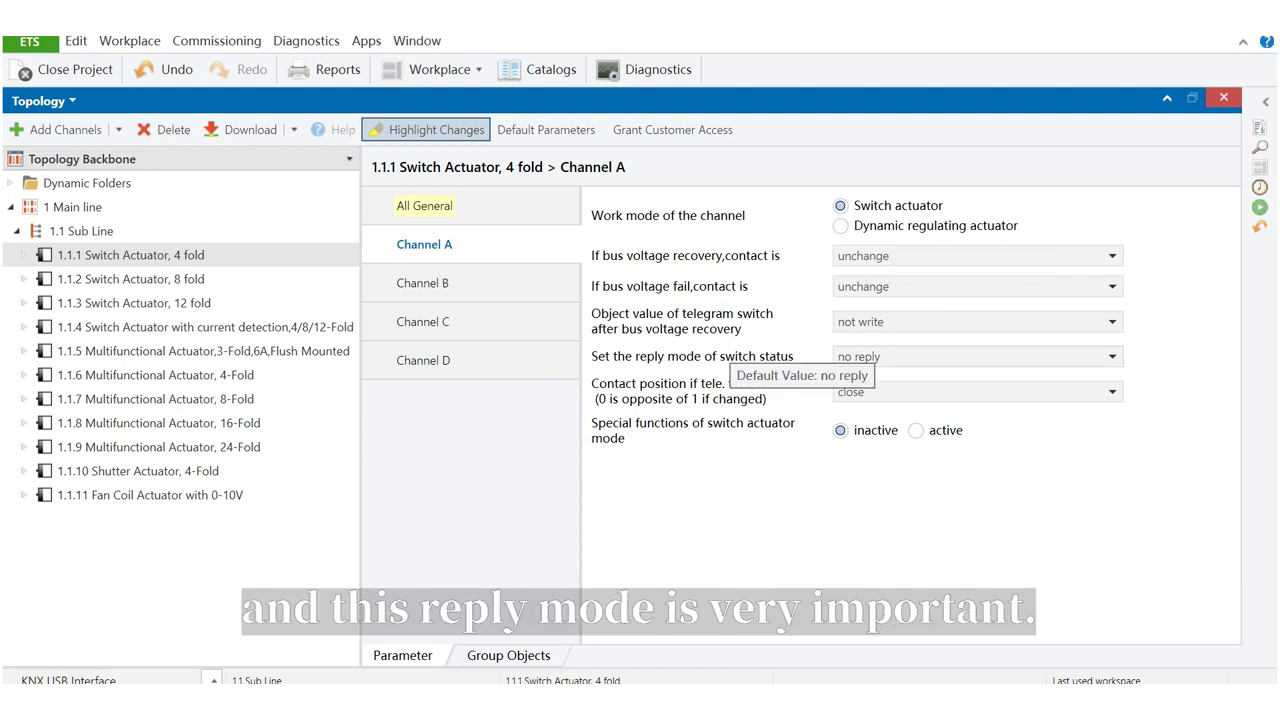
pyautogui.click(977, 356)
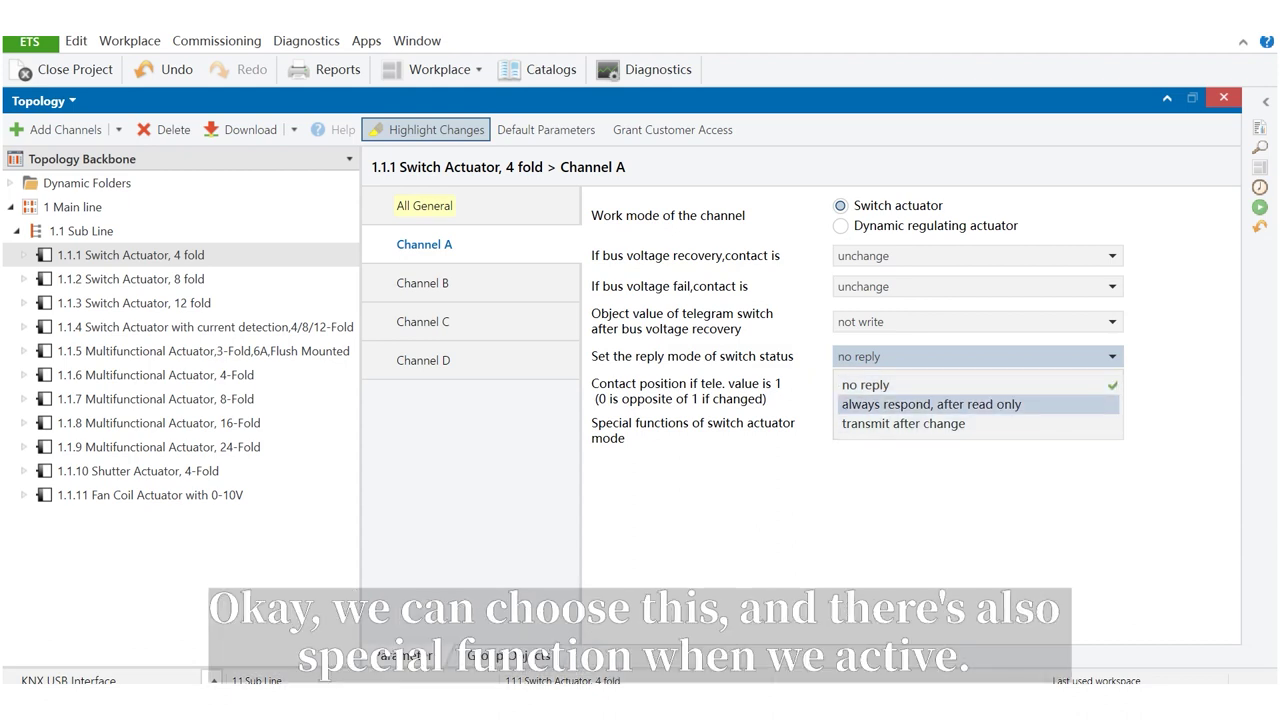
pyautogui.click(903, 423)
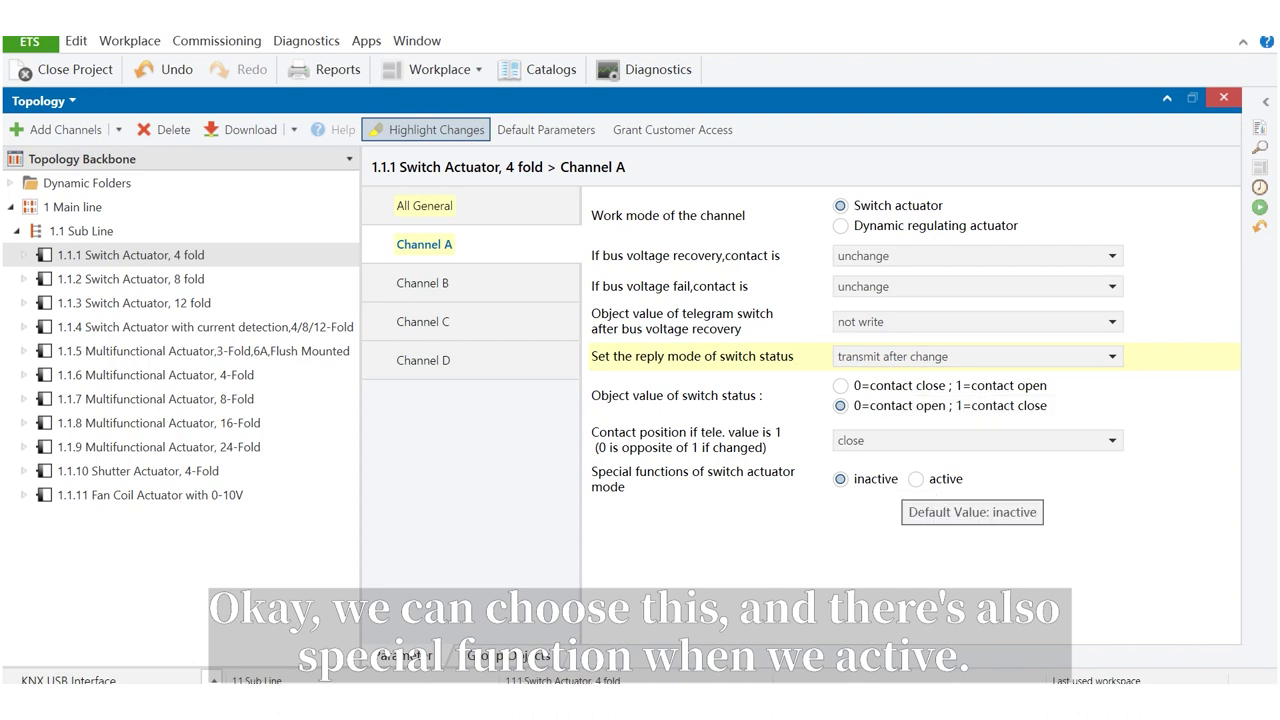
pyautogui.click(916, 479)
# - Review Channel A's special function list and the modes offered for its time function
pyautogui.click(425, 283)
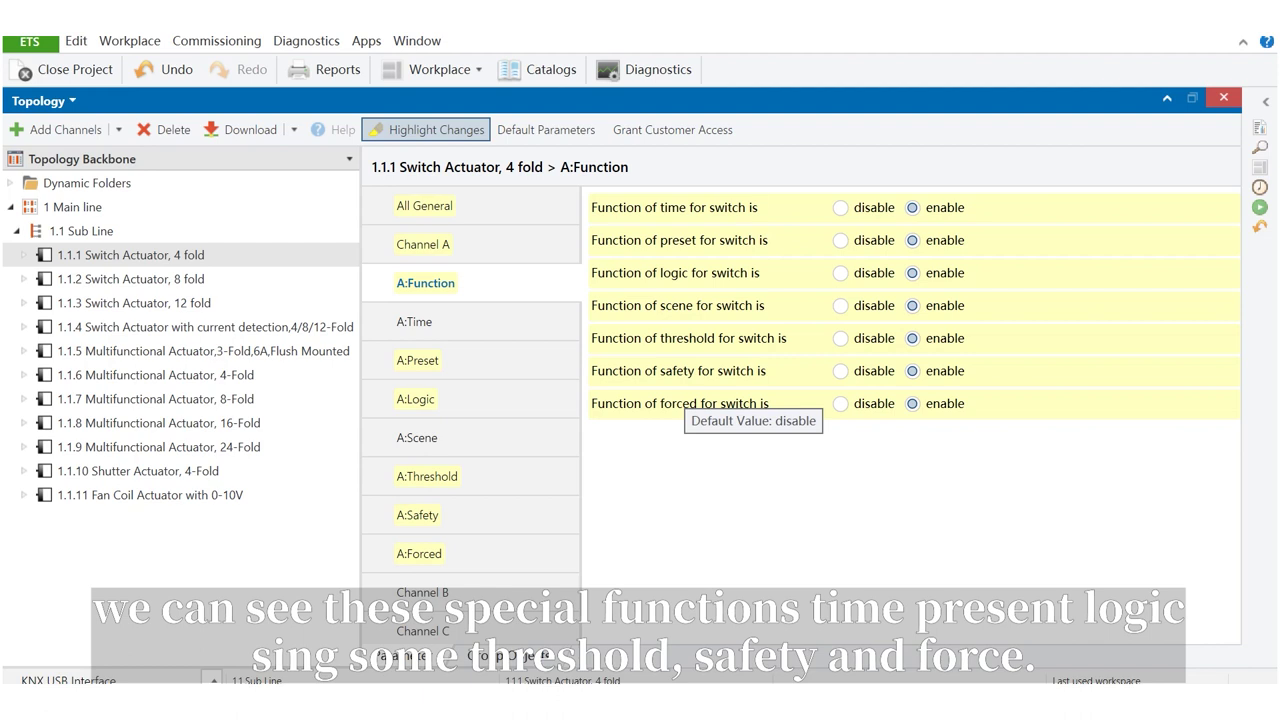
pyautogui.click(415, 321)
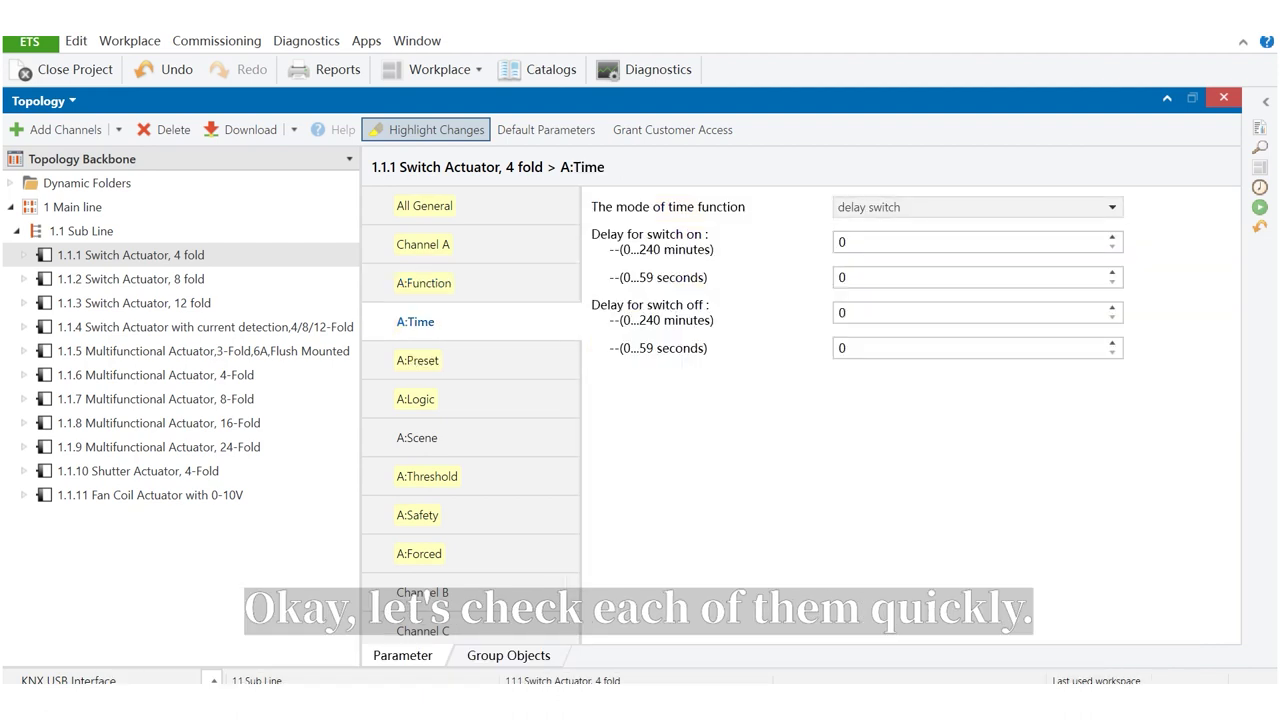
pyautogui.click(900, 207)
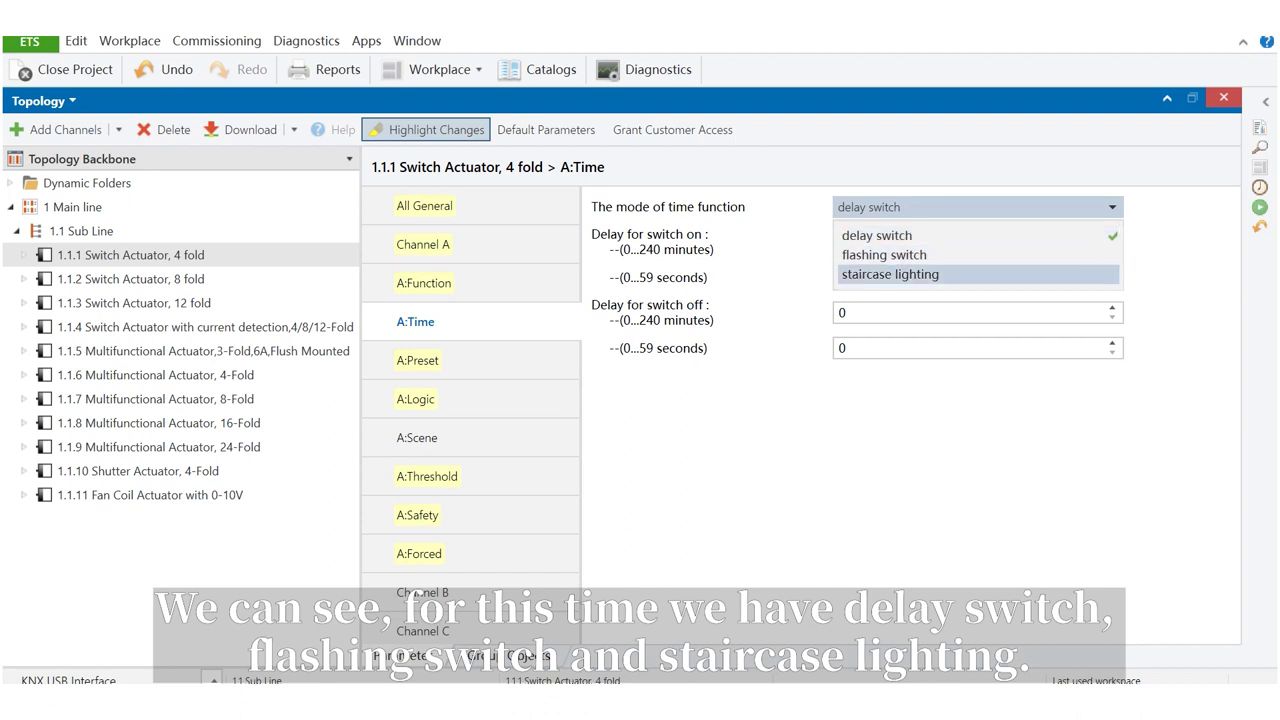
pyautogui.click(470, 360)
pyautogui.click(977, 207)
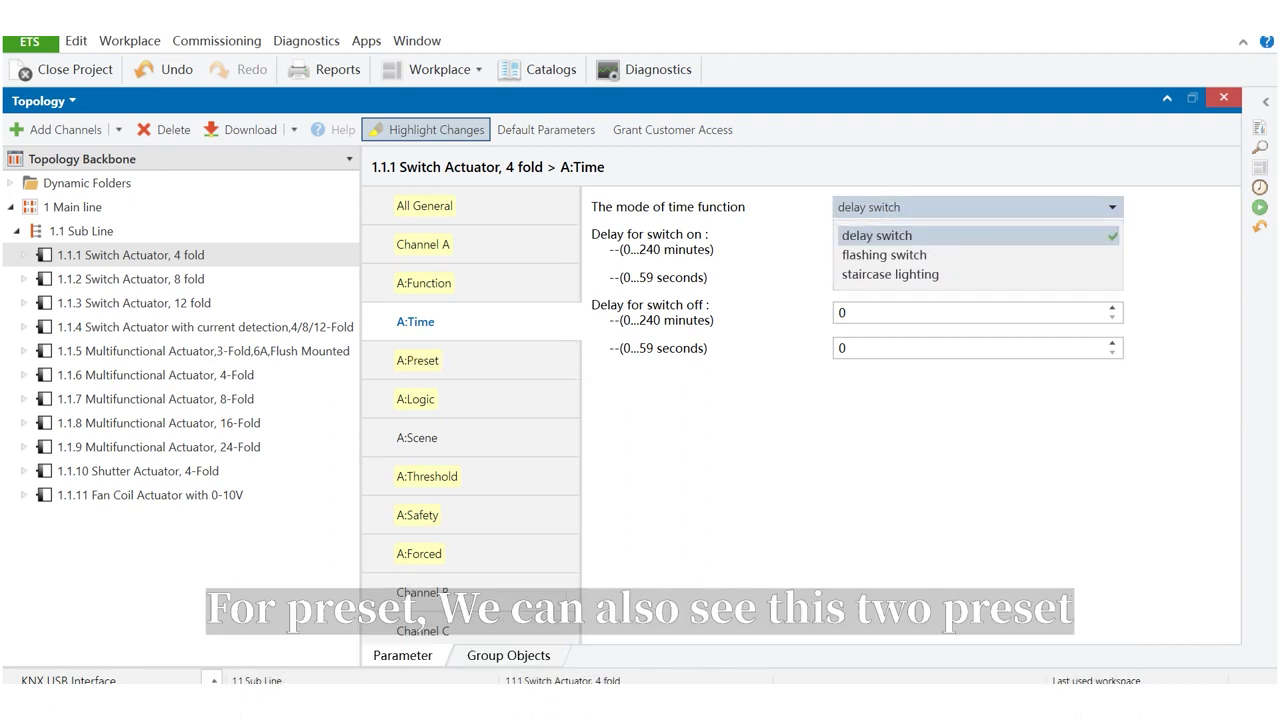
pyautogui.press('Escape')
# - Examine Channel A's preset settings and the logic function types offered between input 0 and input 1
pyautogui.click(418, 360)
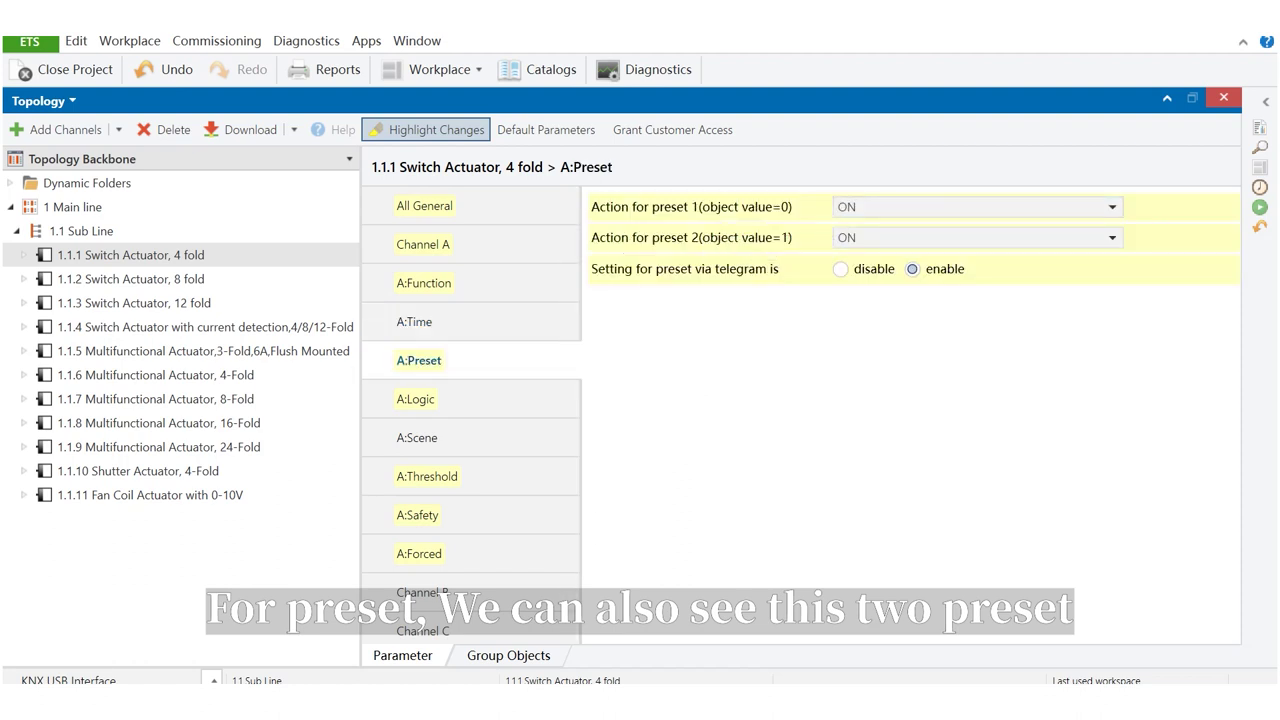
pyautogui.click(416, 399)
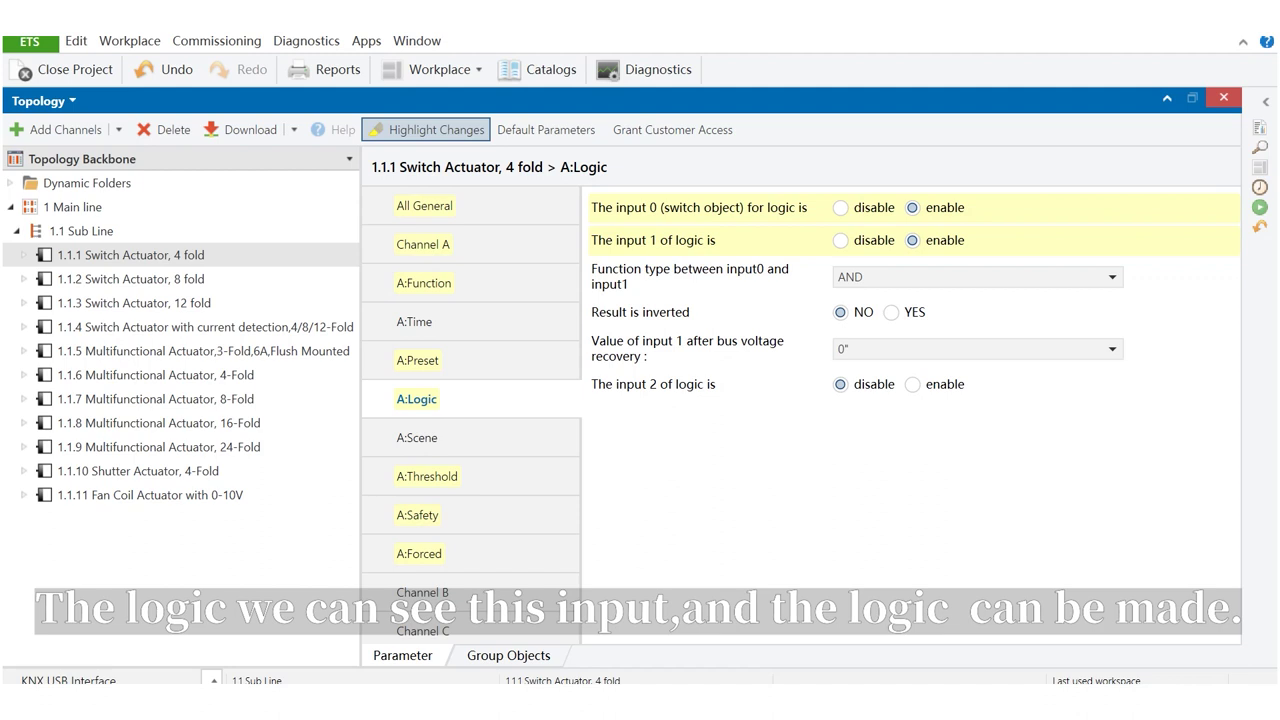
pyautogui.click(910, 277)
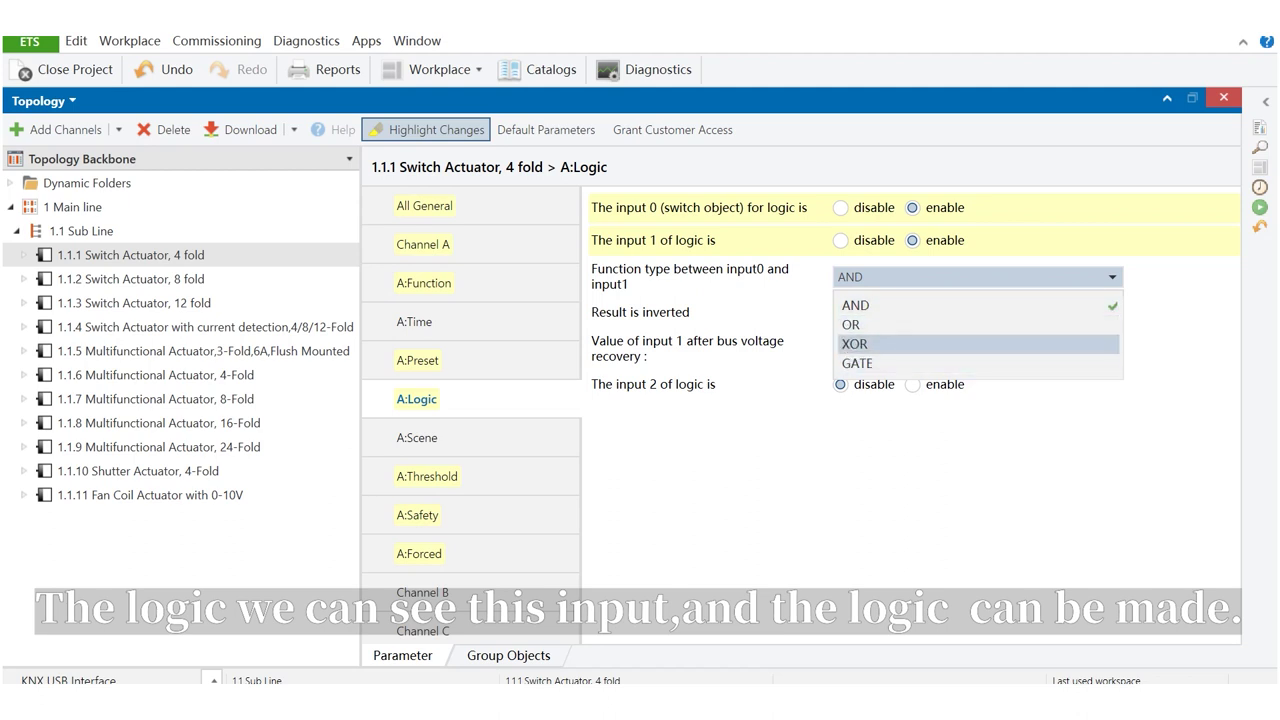
pyautogui.click(418, 437)
# - Examine Channel A's scene, threshold, safety and forced settings, including the contact position options for forced operation
pyautogui.click(418, 437)
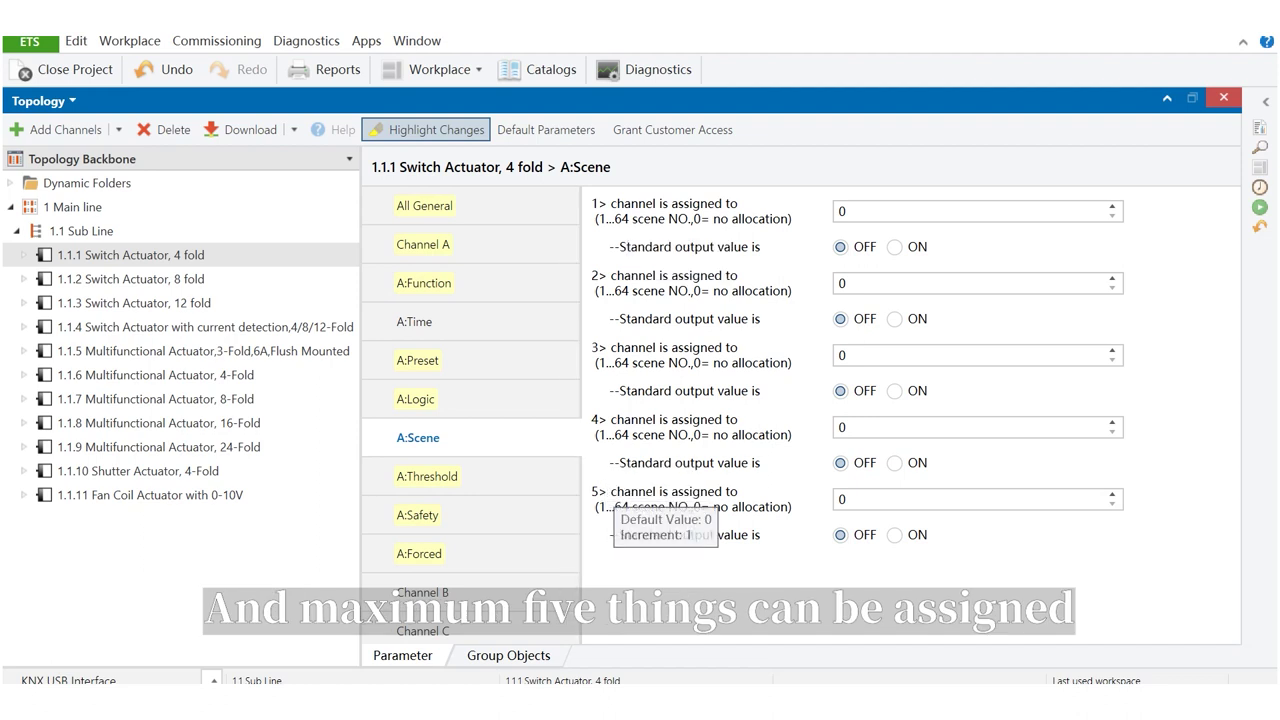
pyautogui.click(428, 476)
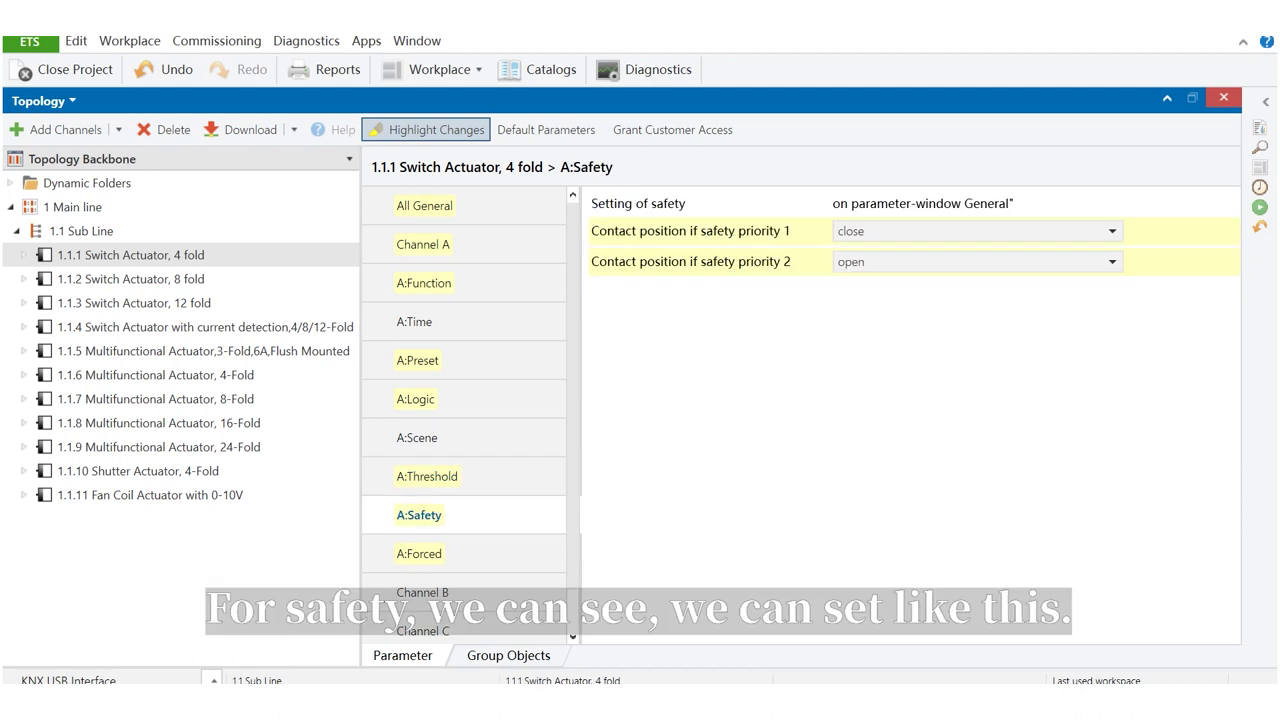
pyautogui.click(1073, 231)
pyautogui.click(1073, 231)
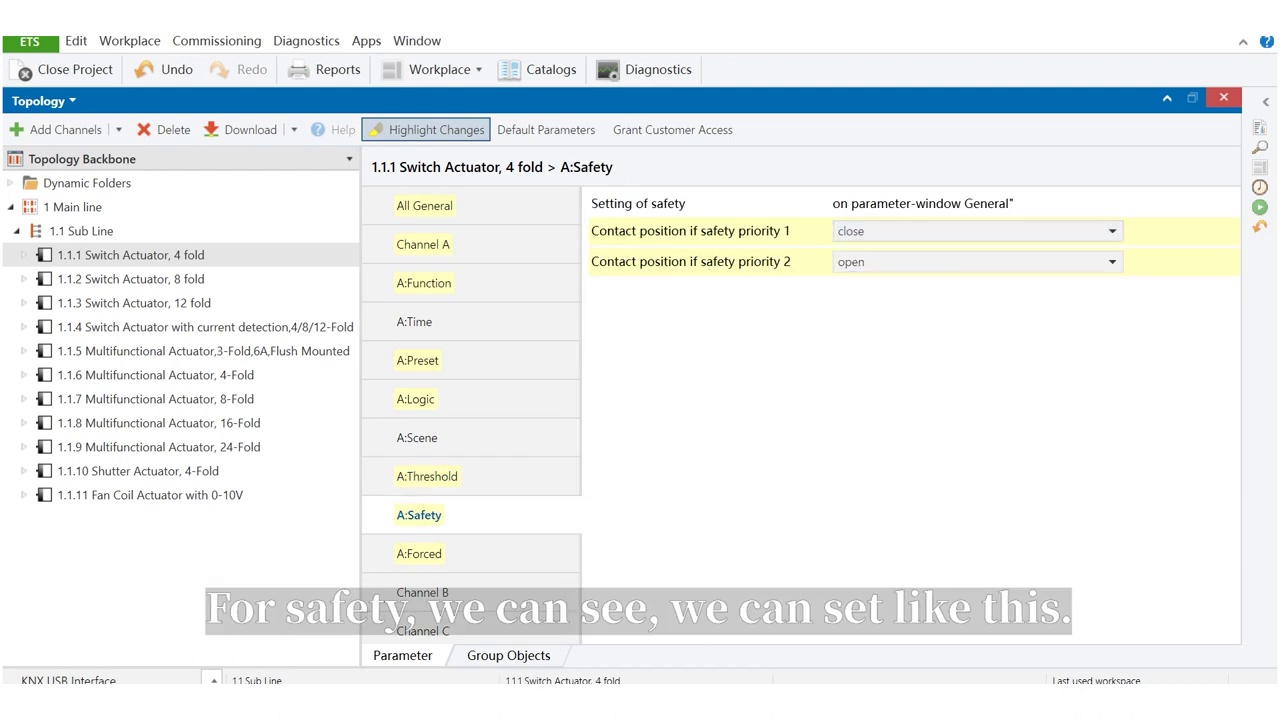
pyautogui.click(420, 553)
pyautogui.click(975, 207)
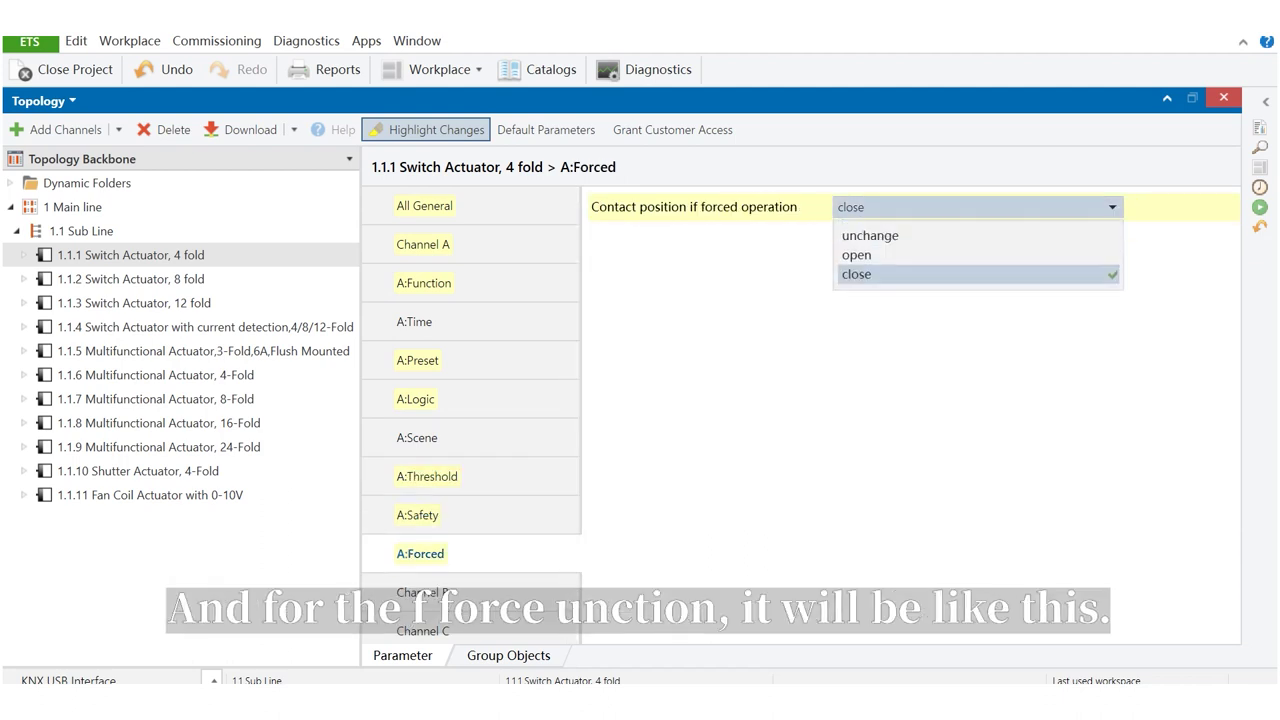
pyautogui.click(945, 274)
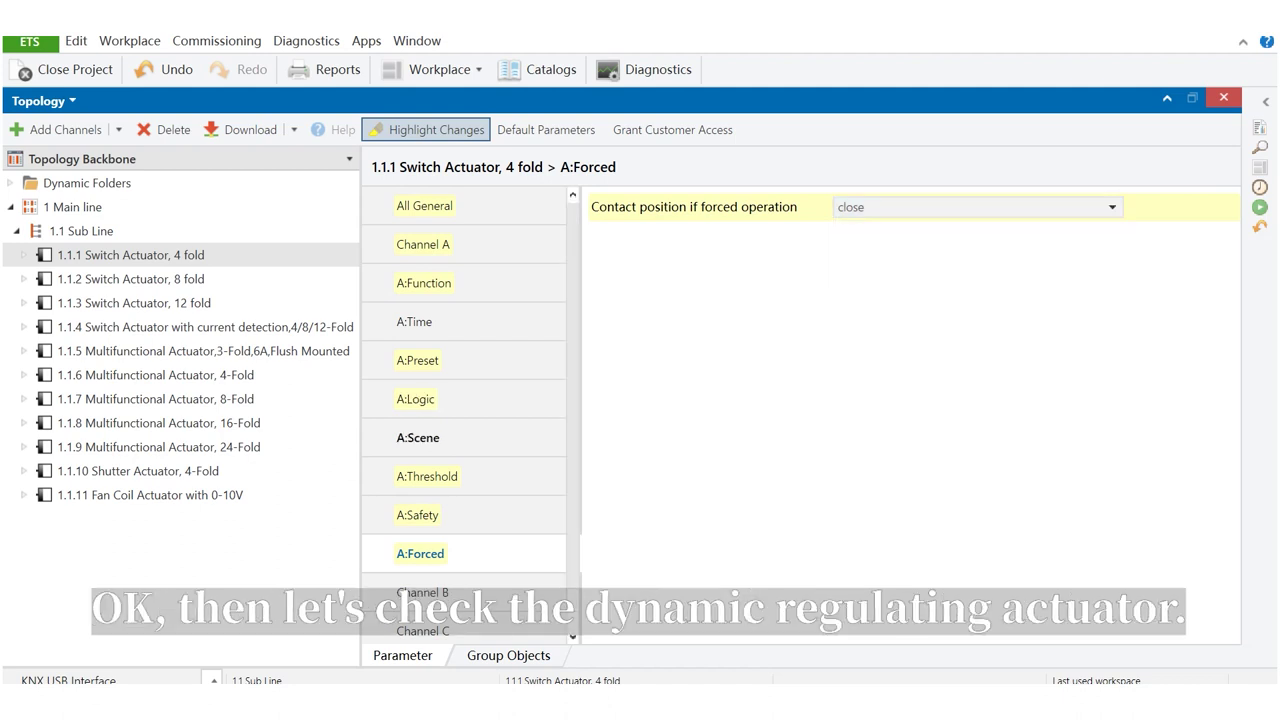
# - Set Channel B's work mode to Dynamic regulating actuator and activate its special functions
pyautogui.scroll(-1, 470, 437)
pyautogui.click(423, 547)
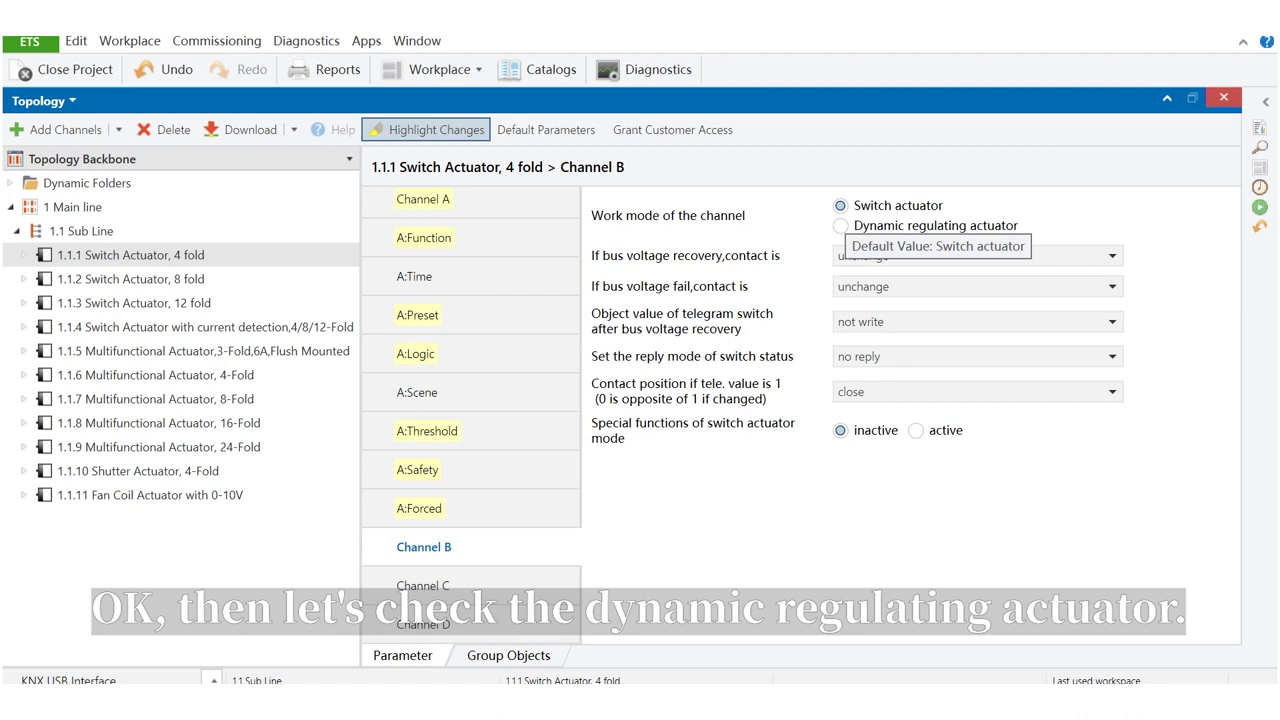
pyautogui.click(840, 225)
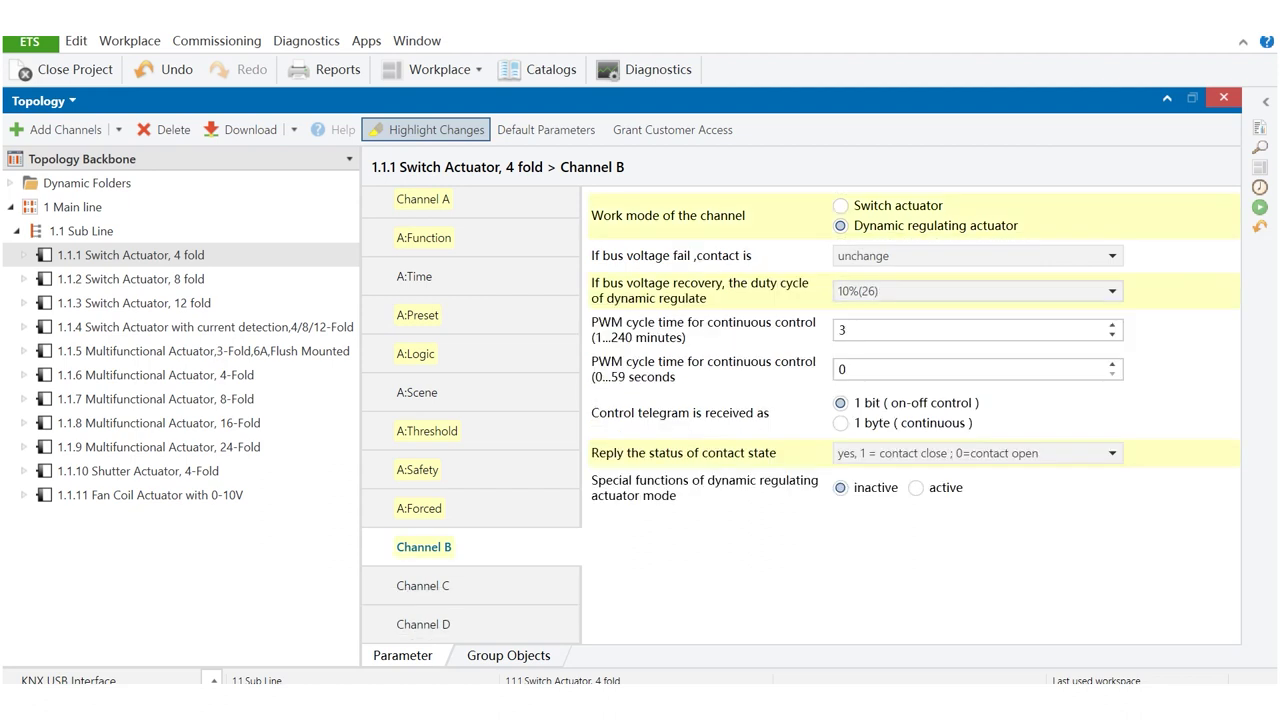
pyautogui.click(975, 290)
pyautogui.click(975, 290)
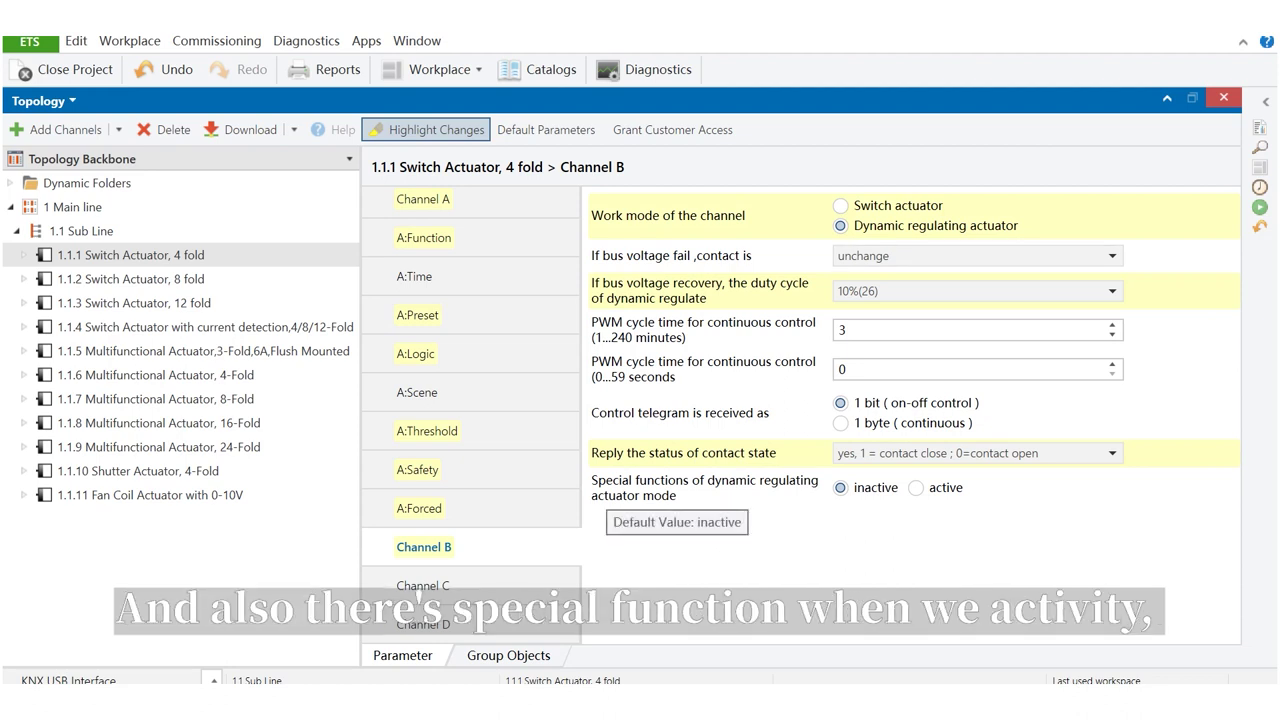
pyautogui.click(915, 487)
# - Examine Channel B's special function list, monitoring settings and duty cycle options for forced operation
pyautogui.scroll(-2, 464, 430)
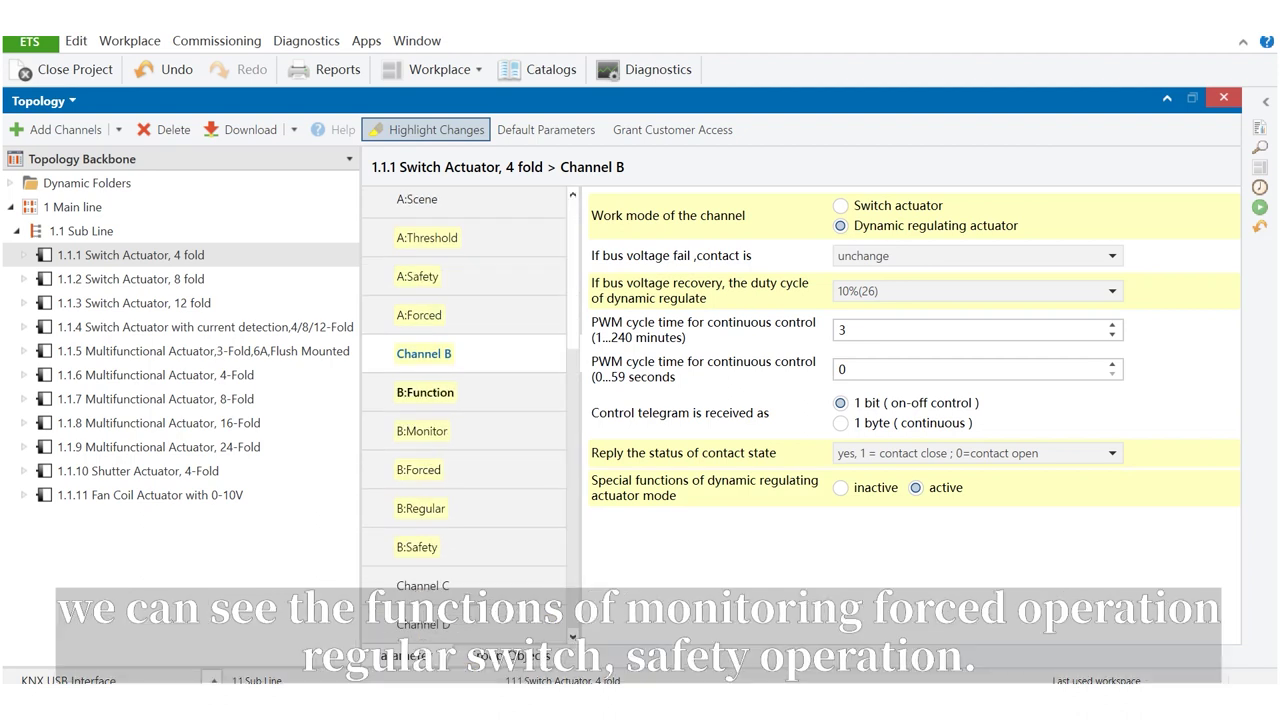
pyautogui.click(425, 392)
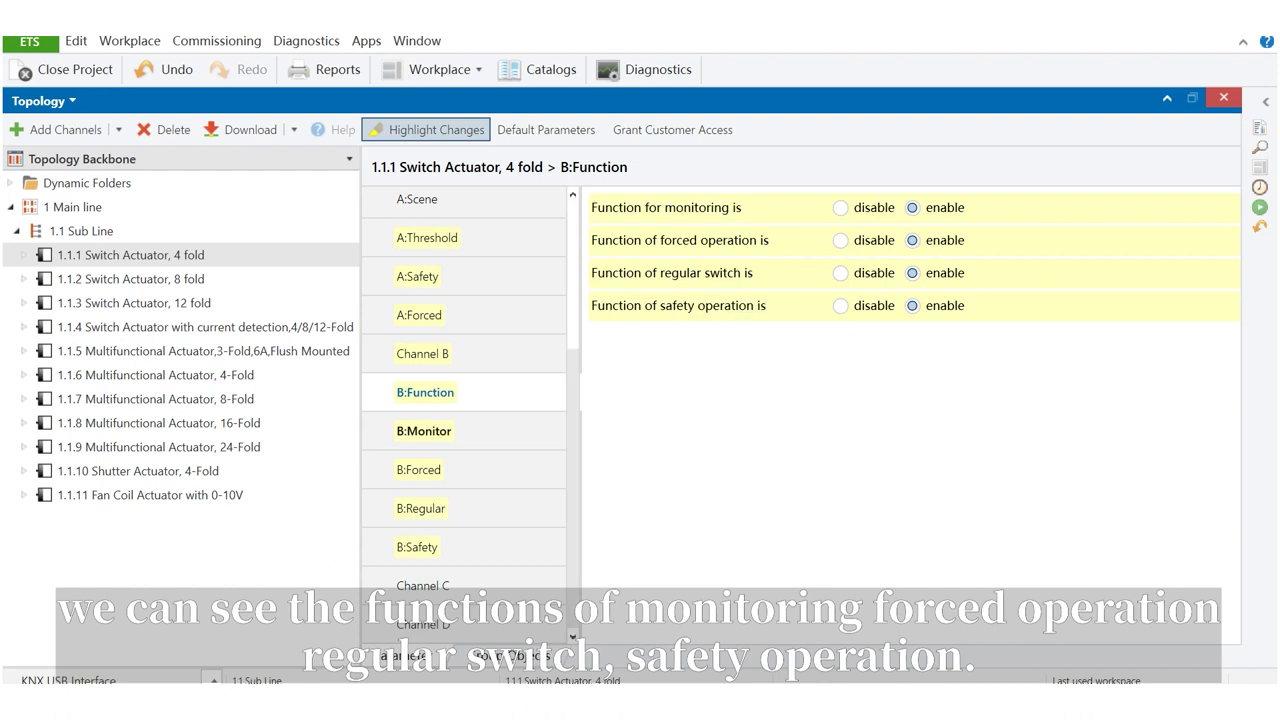
pyautogui.click(423, 431)
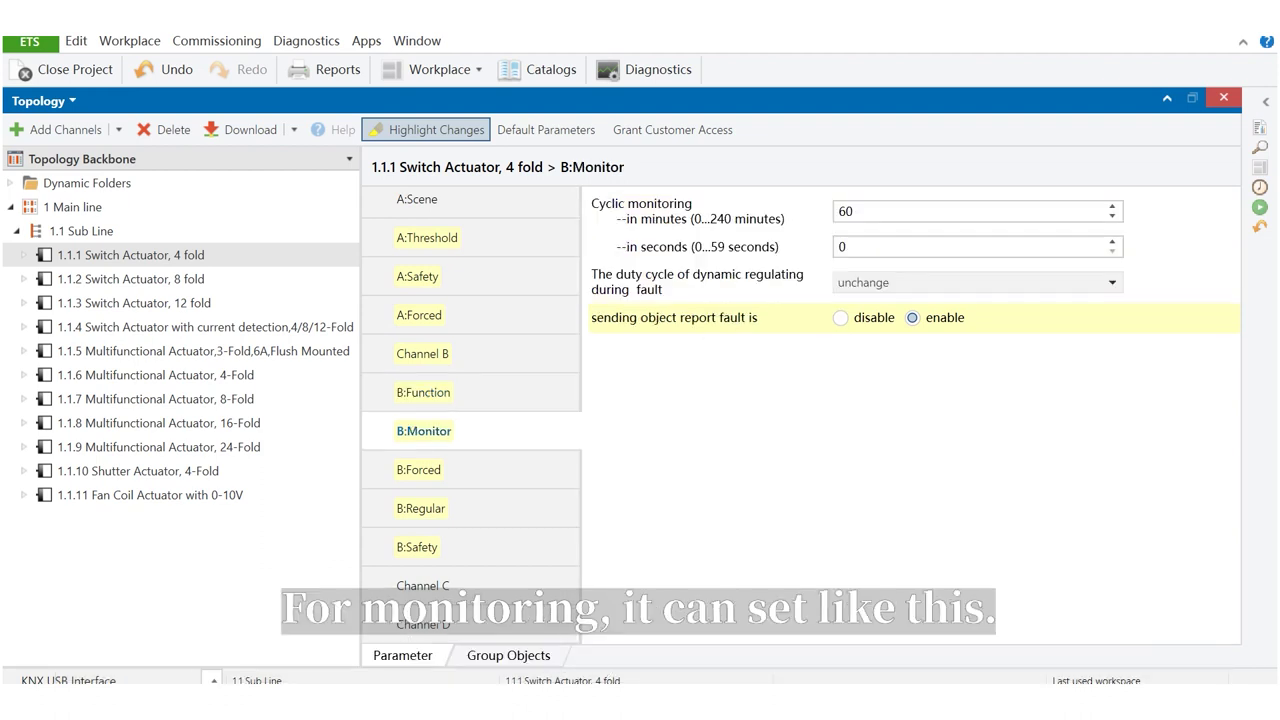
pyautogui.click(419, 469)
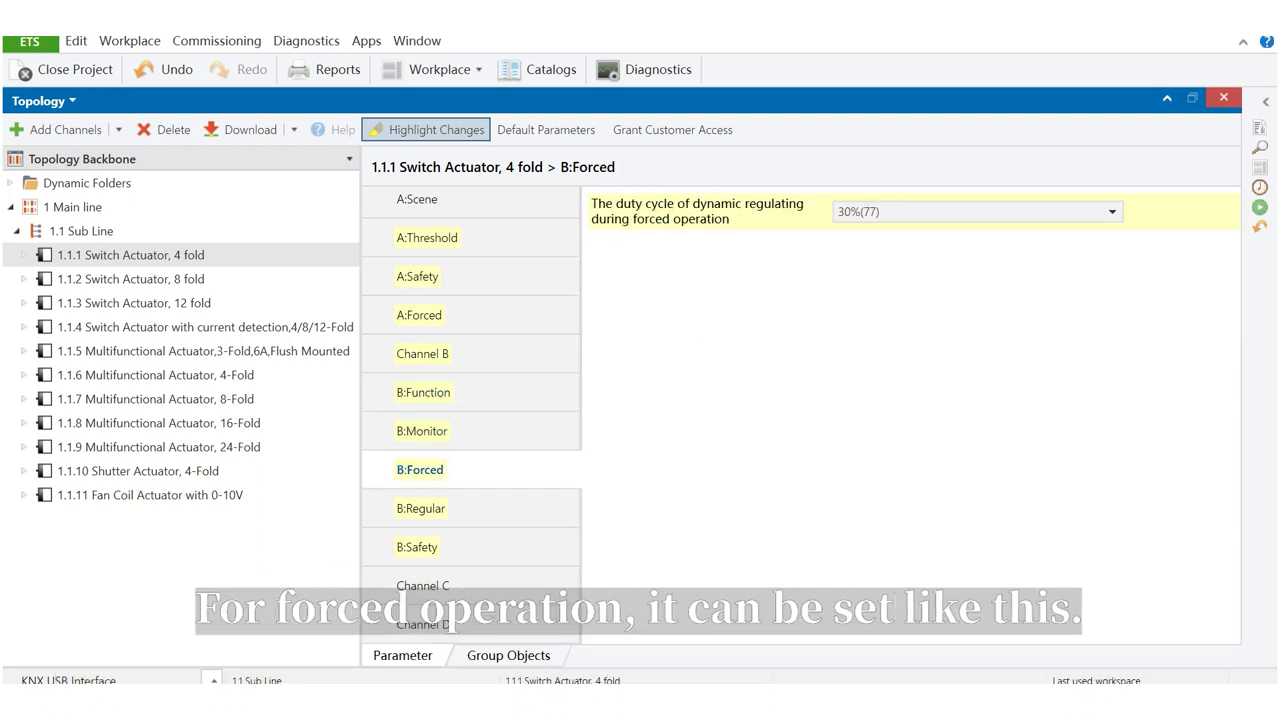
pyautogui.click(977, 211)
pyautogui.click(864, 278)
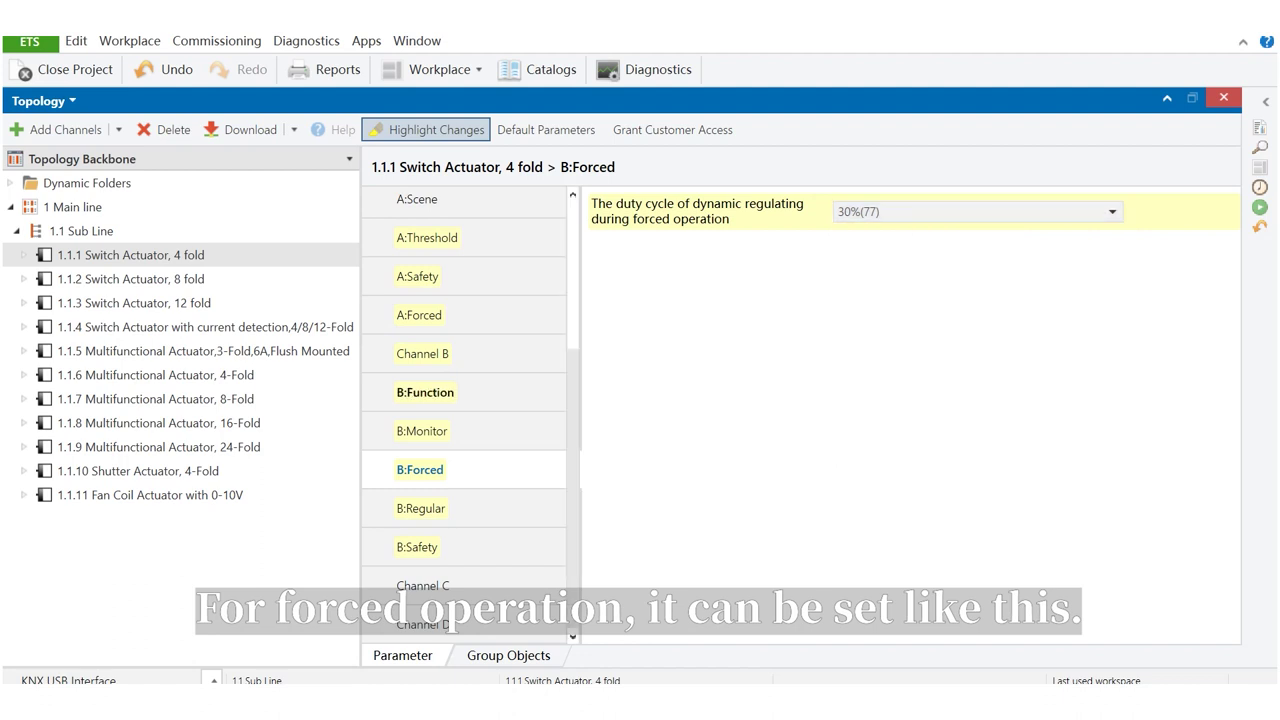
# - Examine Channel B's automatic regular switching options and the duty cycle choices for safety 1 and safety 2 operation
pyautogui.click(421, 508)
pyautogui.click(975, 246)
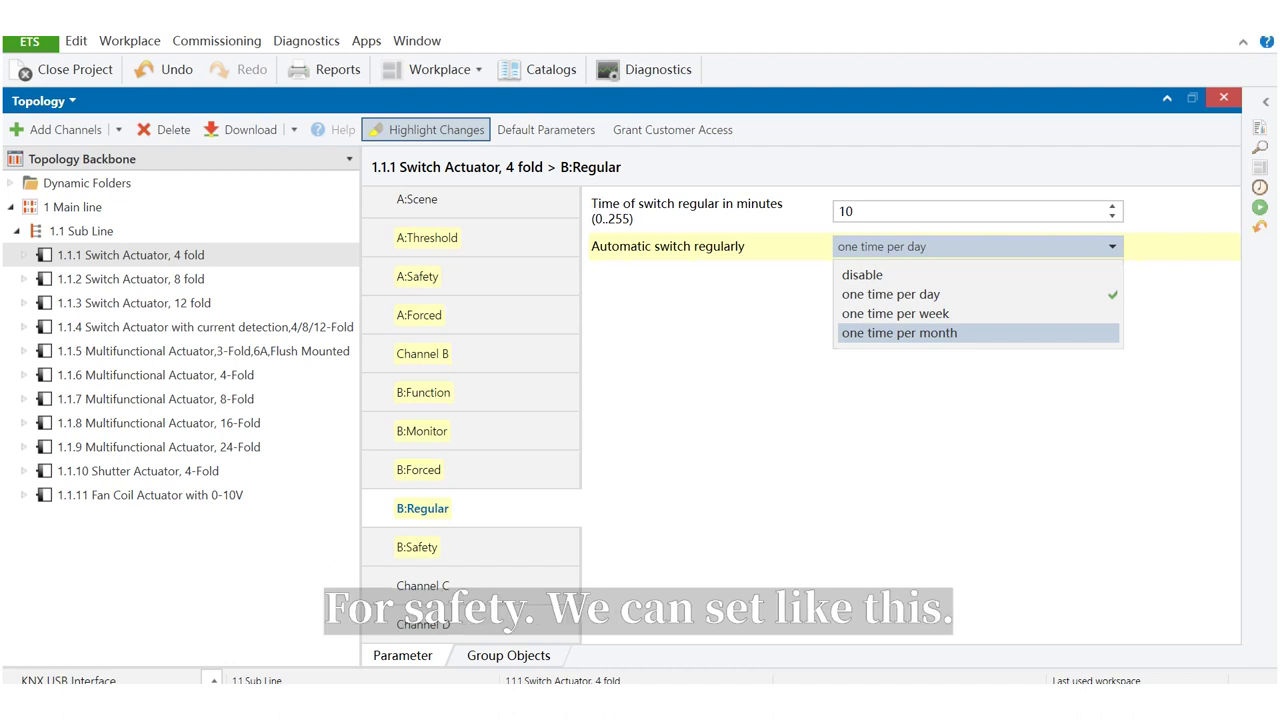
pyautogui.click(891, 294)
pyautogui.click(418, 547)
pyautogui.click(1111, 236)
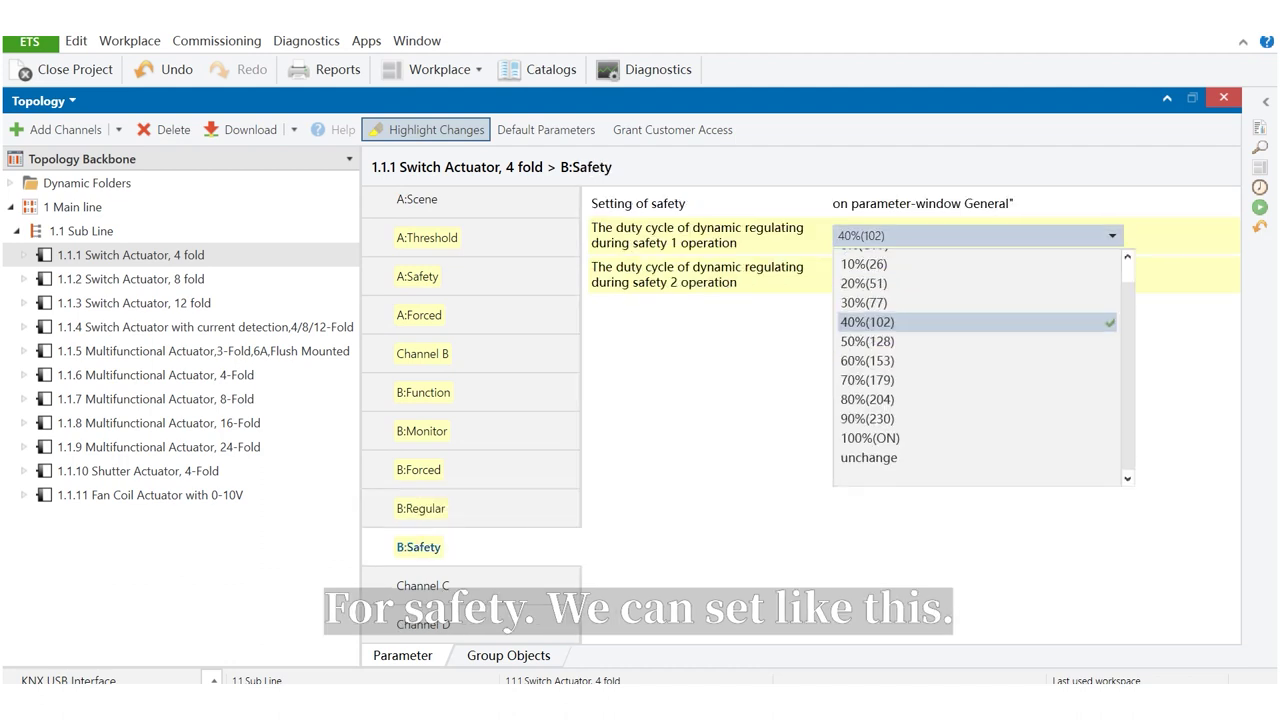
pyautogui.click(1110, 322)
pyautogui.click(1111, 275)
pyautogui.click(1110, 314)
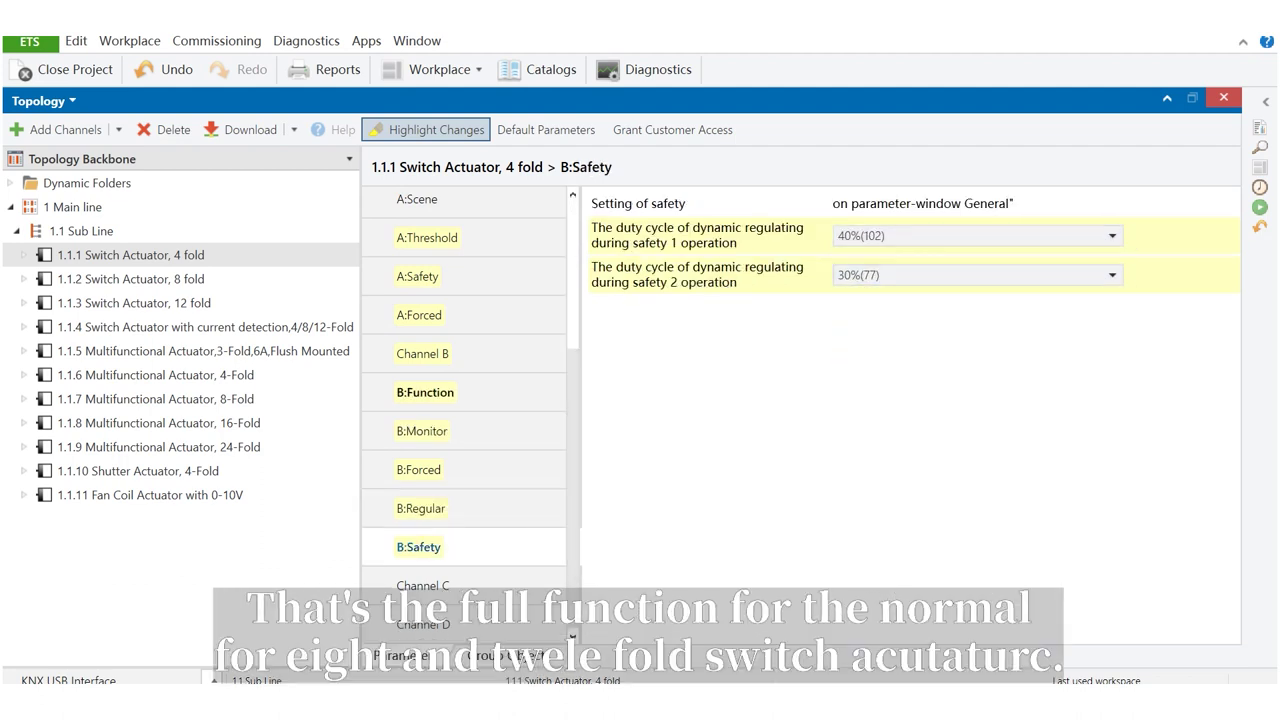
# - Check the product type options of the 1.1.4 Switch Actuator with current detection and set its Total current to Active
pyautogui.scroll(4, 470, 400)
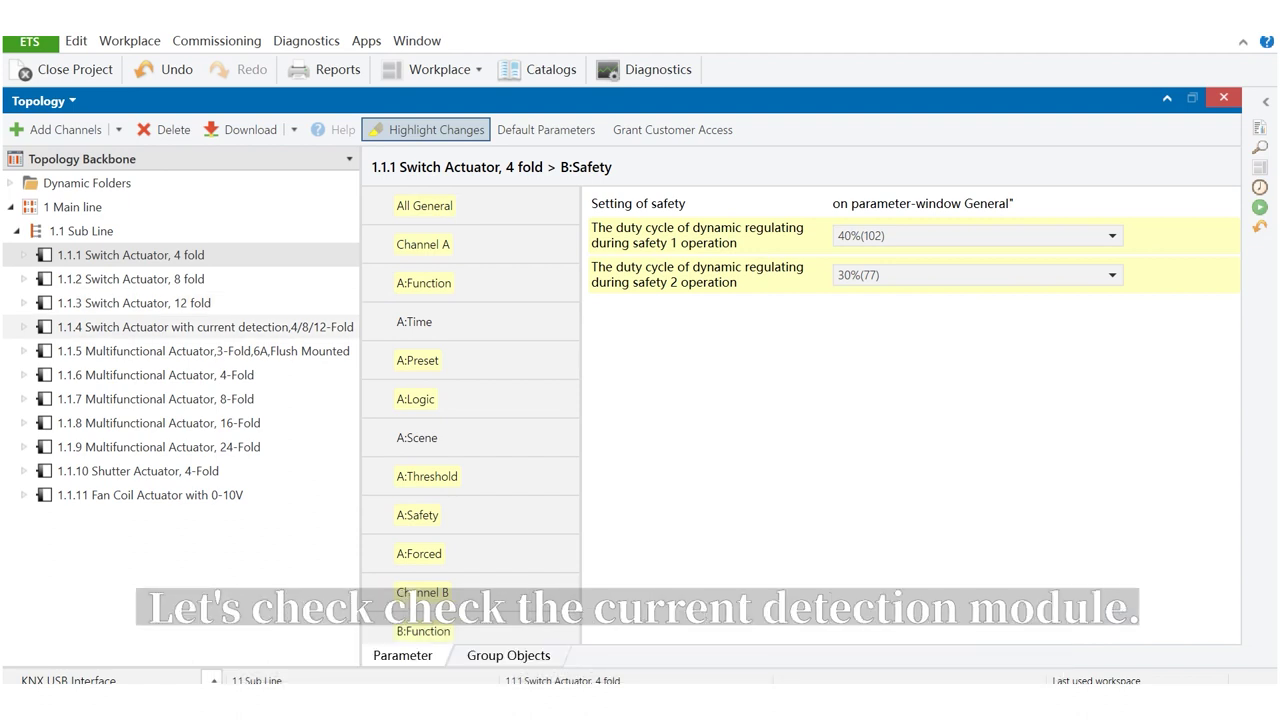
pyautogui.click(205, 327)
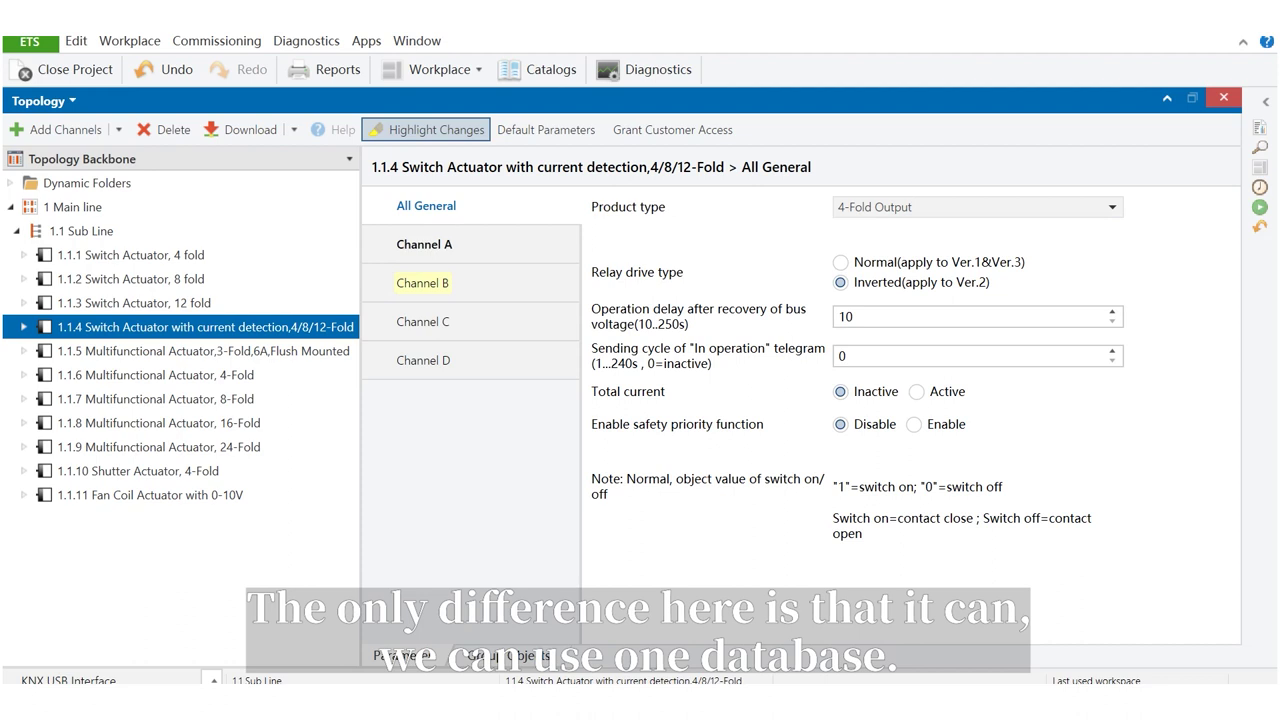
pyautogui.click(977, 207)
pyautogui.press('Escape')
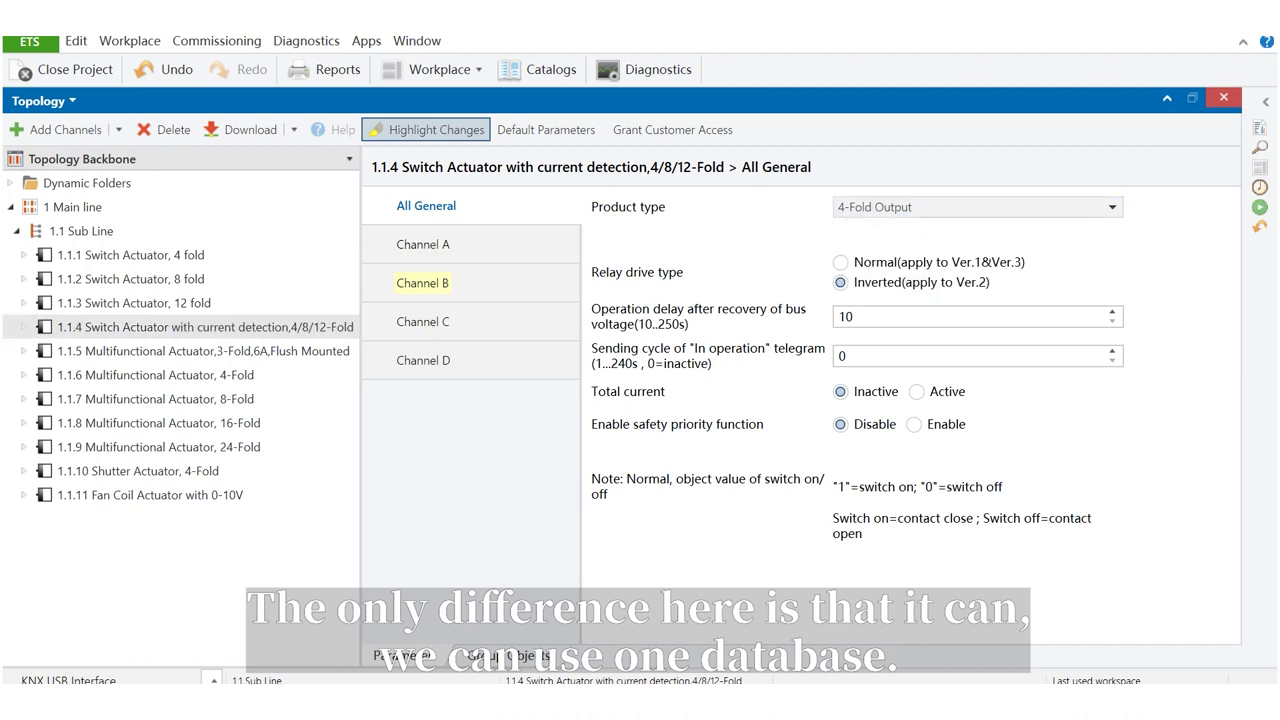
pyautogui.click(977, 207)
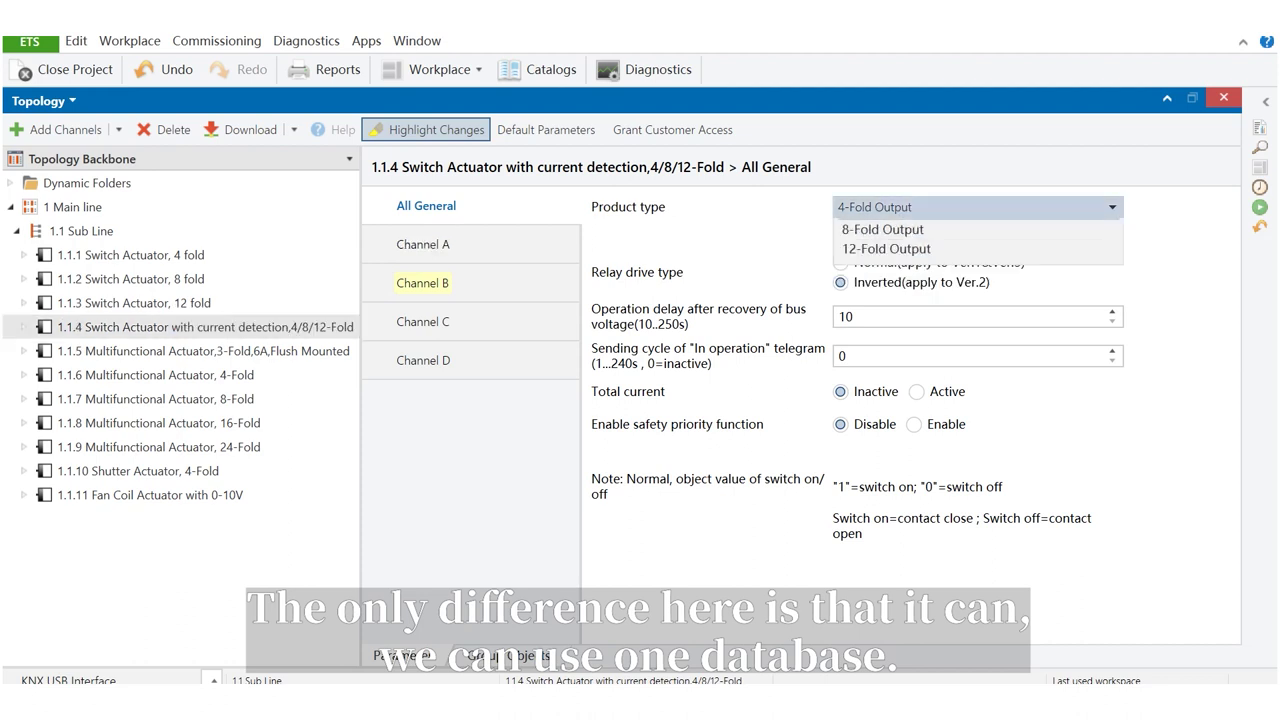
pyautogui.click(977, 207)
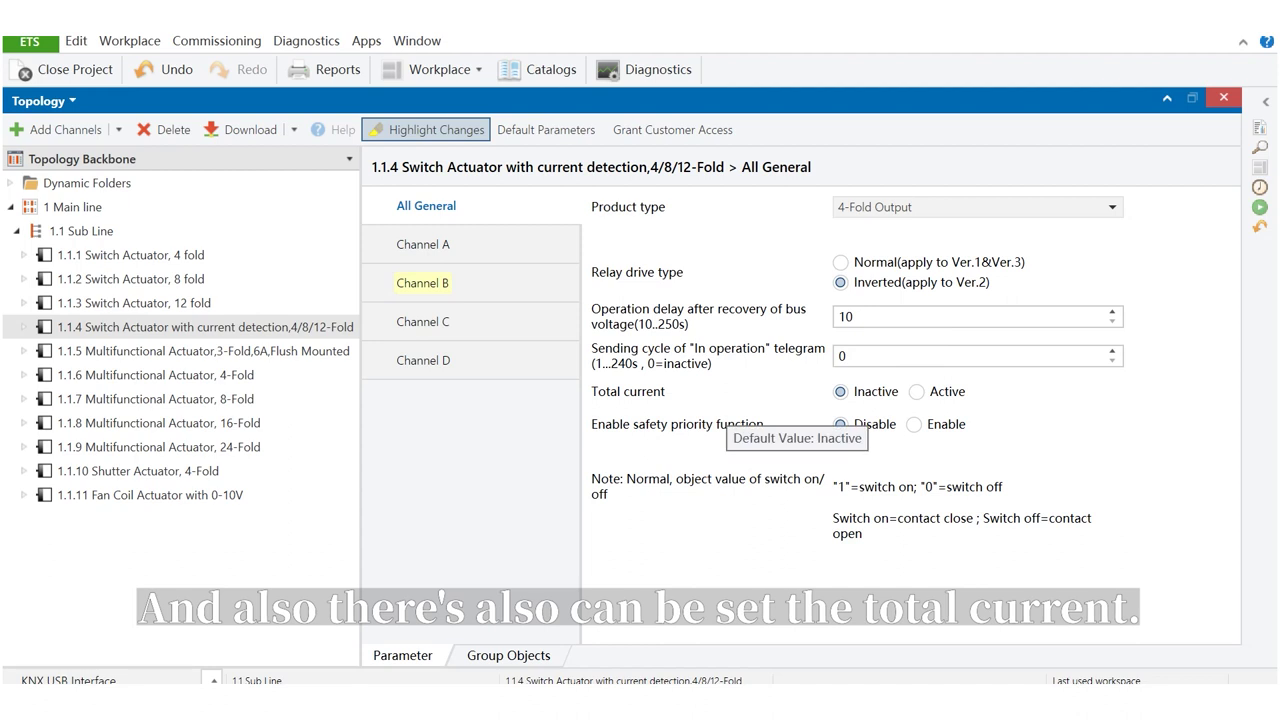
pyautogui.click(916, 391)
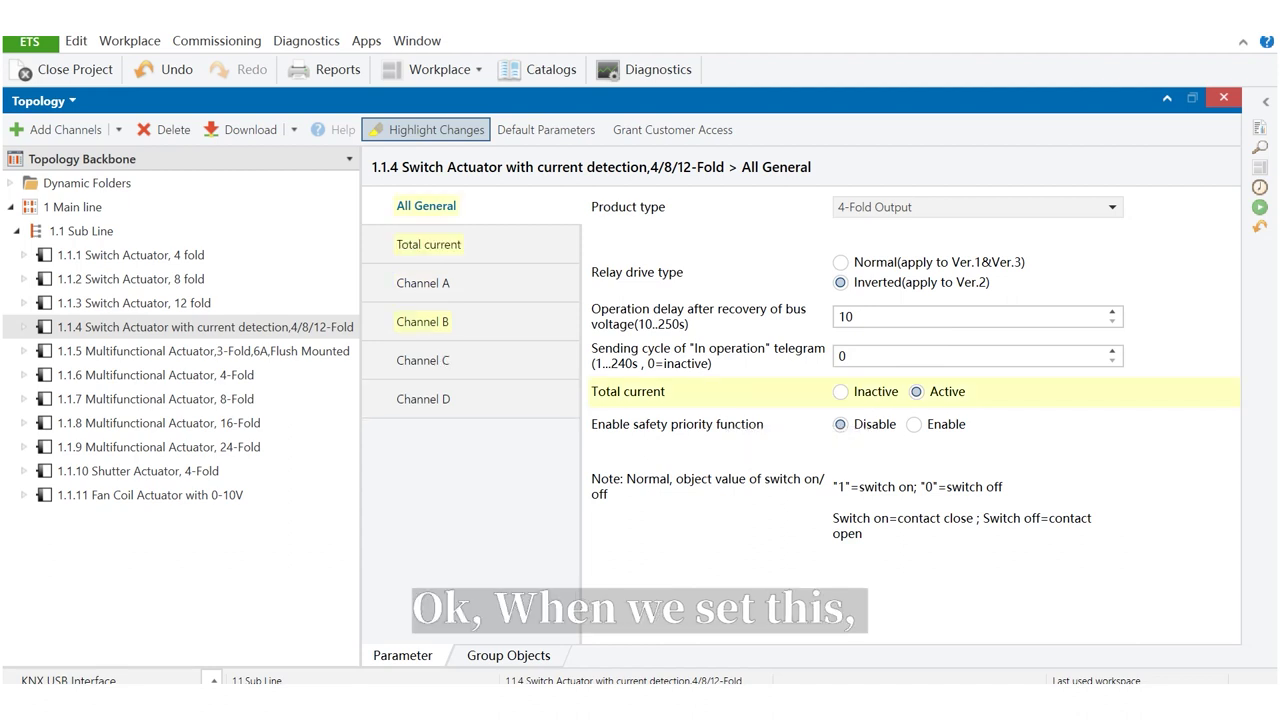
# - Examine the Total current settings of the 1.1.4 Switch Actuator, including the object options for the current measurement
pyautogui.click(423, 283)
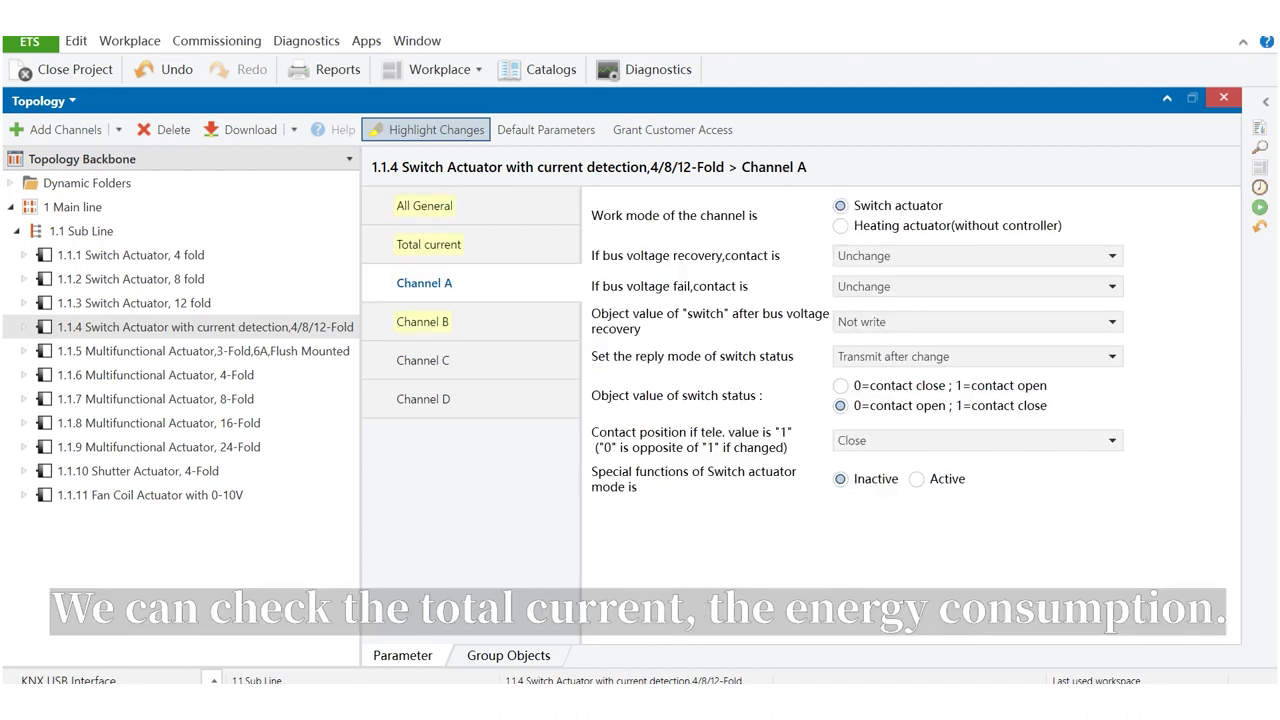
pyautogui.click(431, 244)
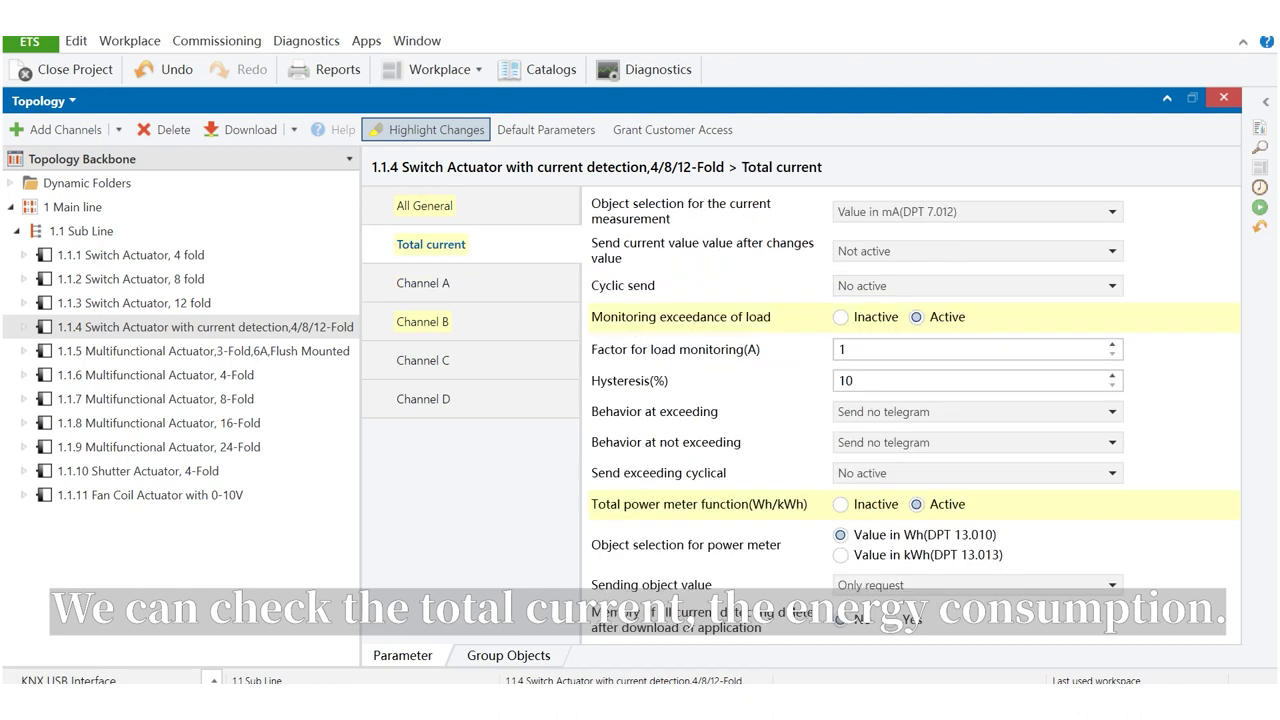
pyautogui.click(977, 211)
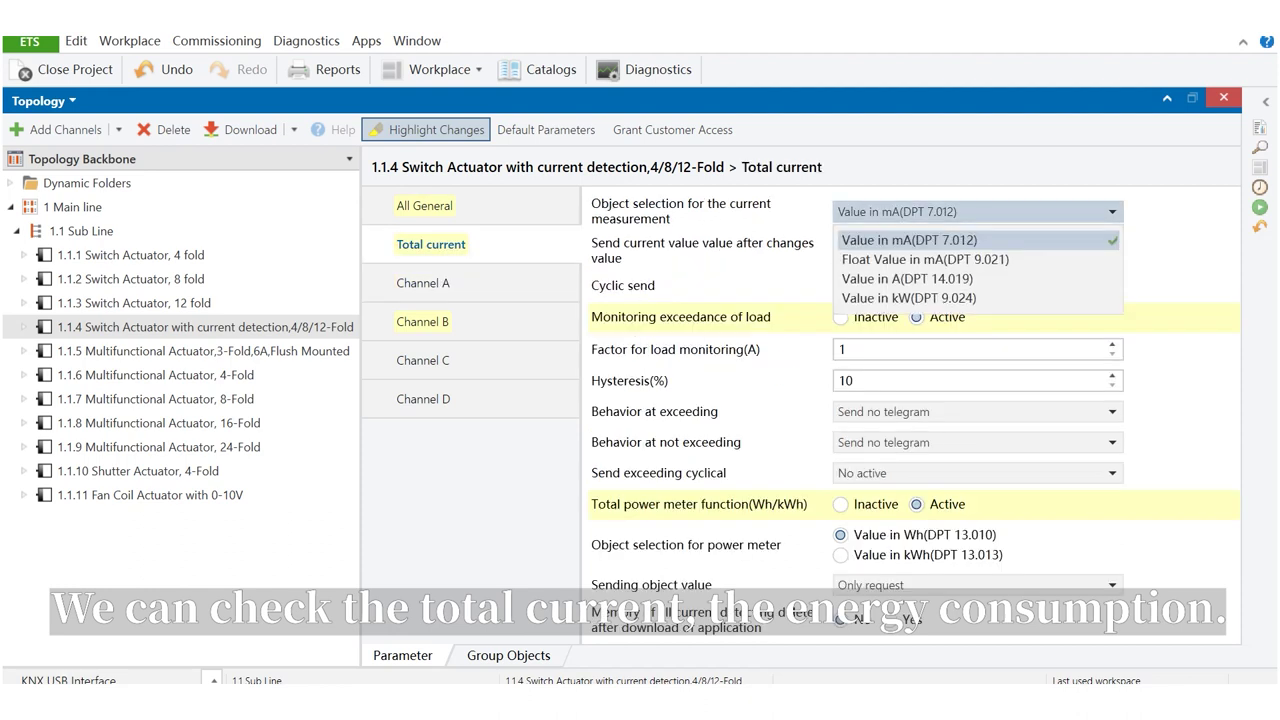
pyautogui.click(977, 211)
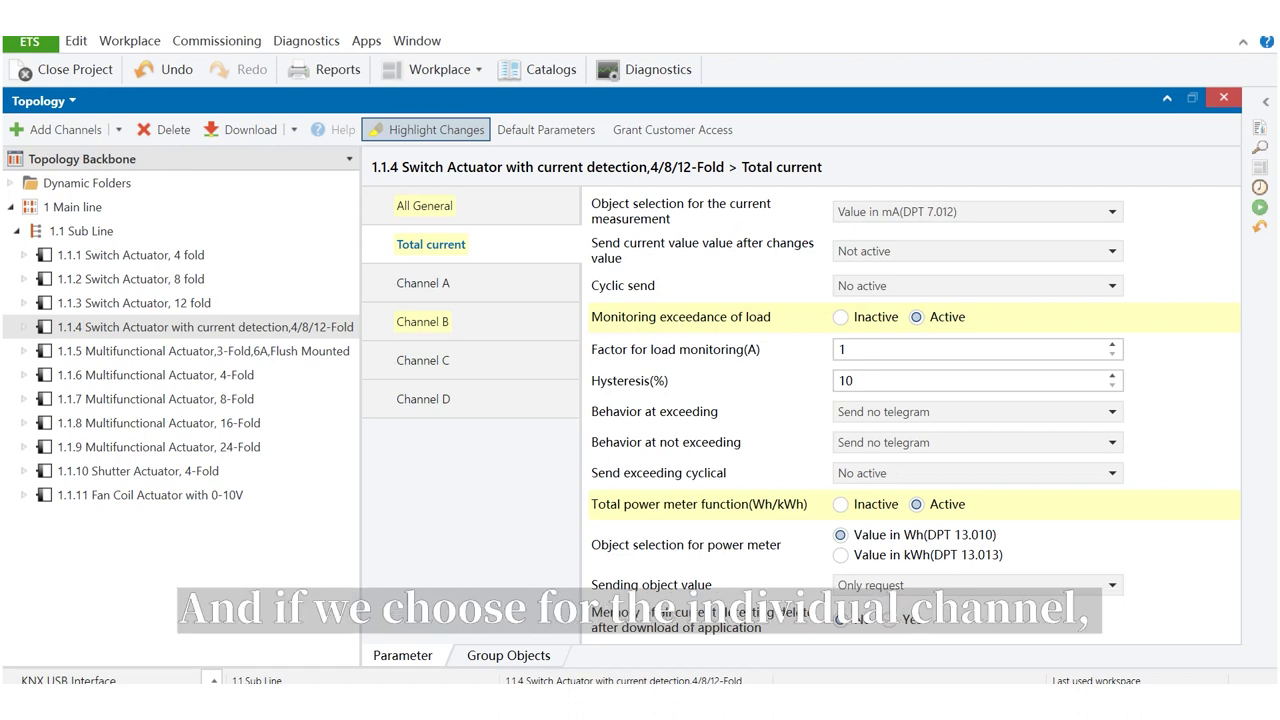
# - Activate the special functions of Channel A's switch actuator mode and view its current detection parameters
pyautogui.click(423, 283)
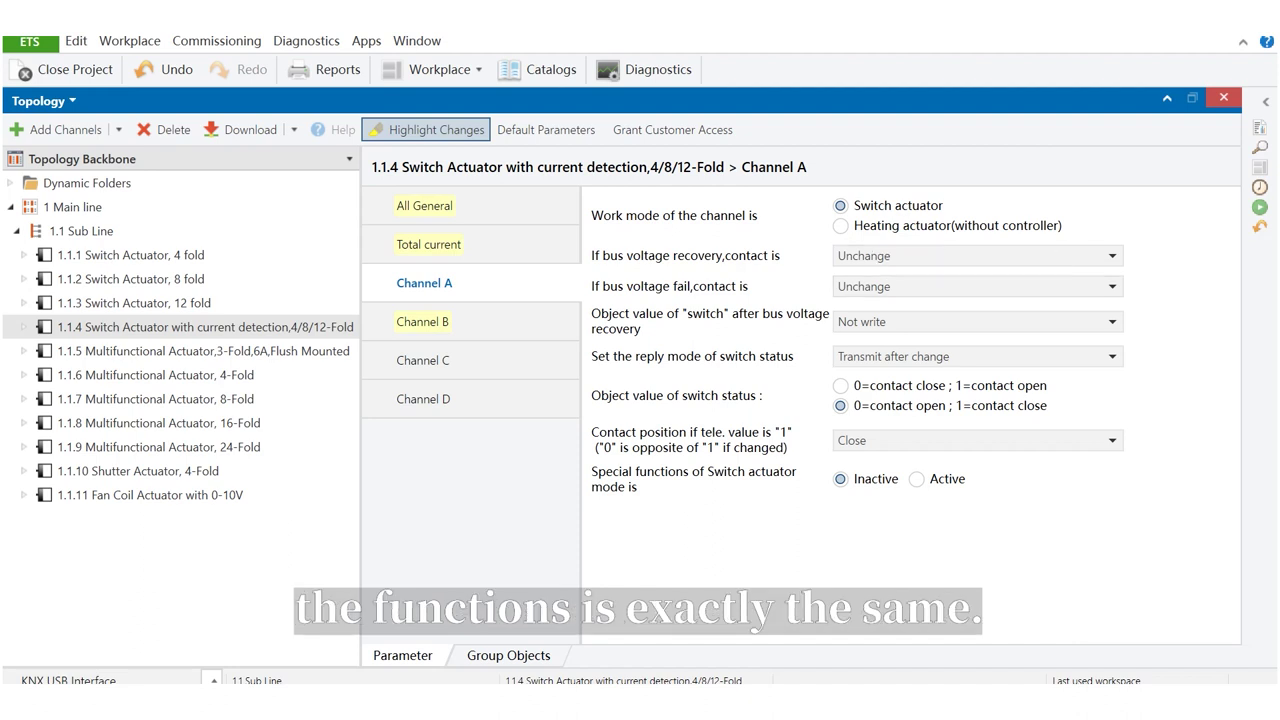
pyautogui.click(916, 479)
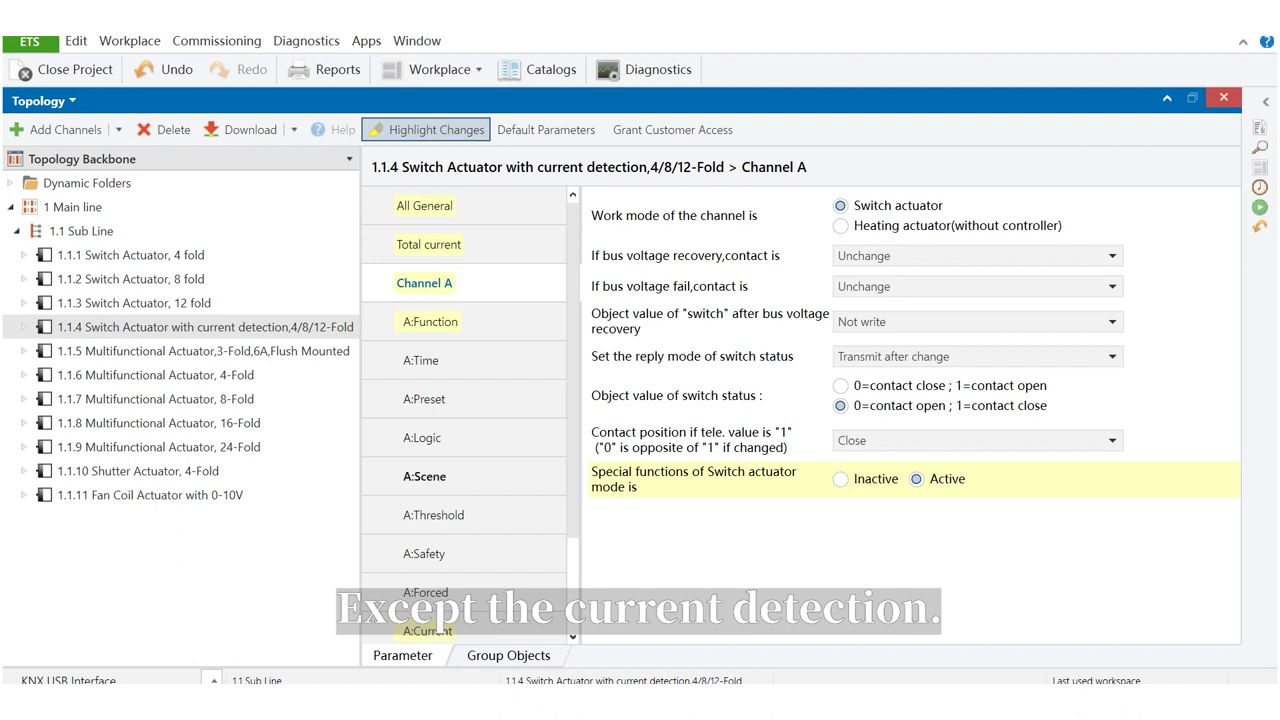
pyautogui.click(428, 630)
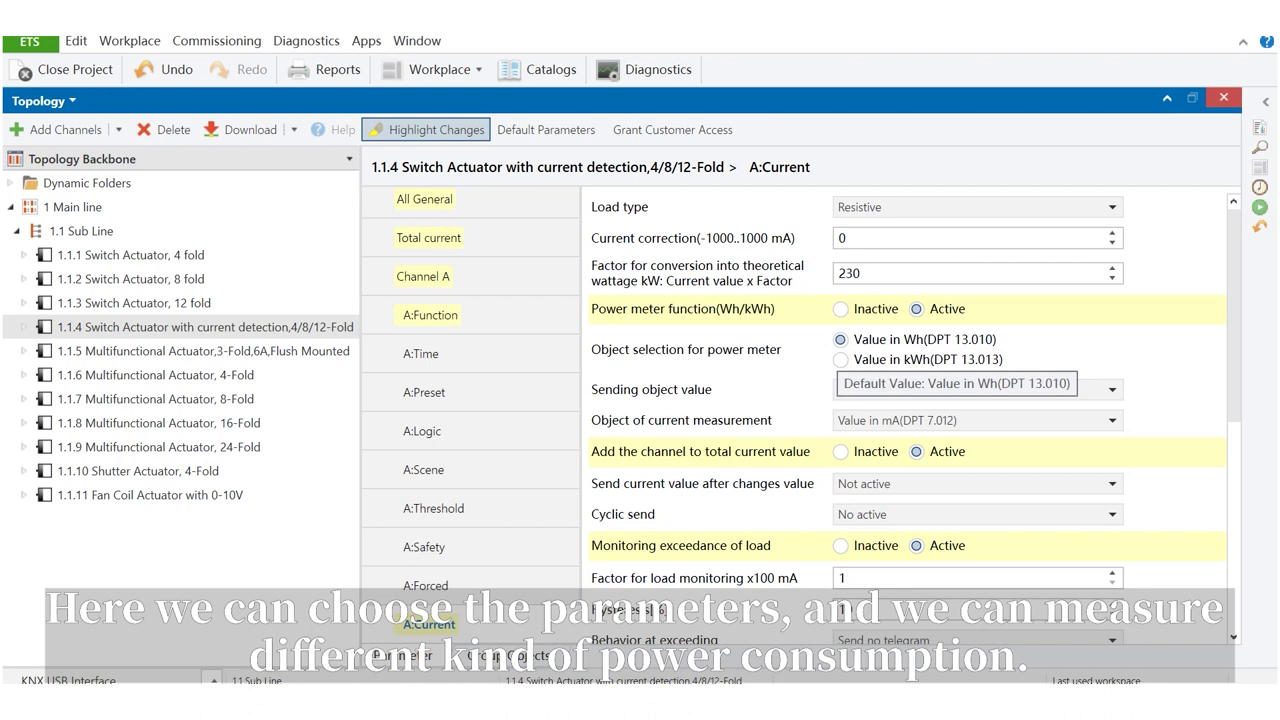
# - Activate the special functions of Channel B's heating actuator mode
pyautogui.scroll(-1, 434, 392)
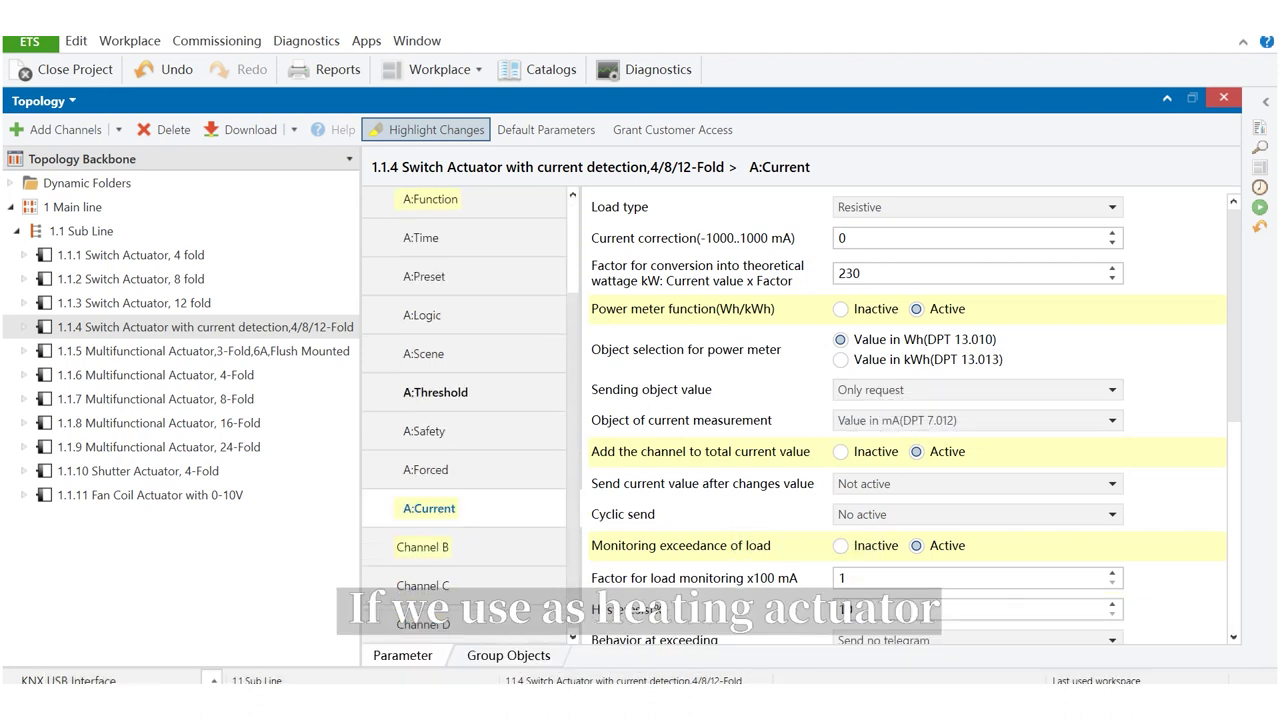
pyautogui.click(423, 547)
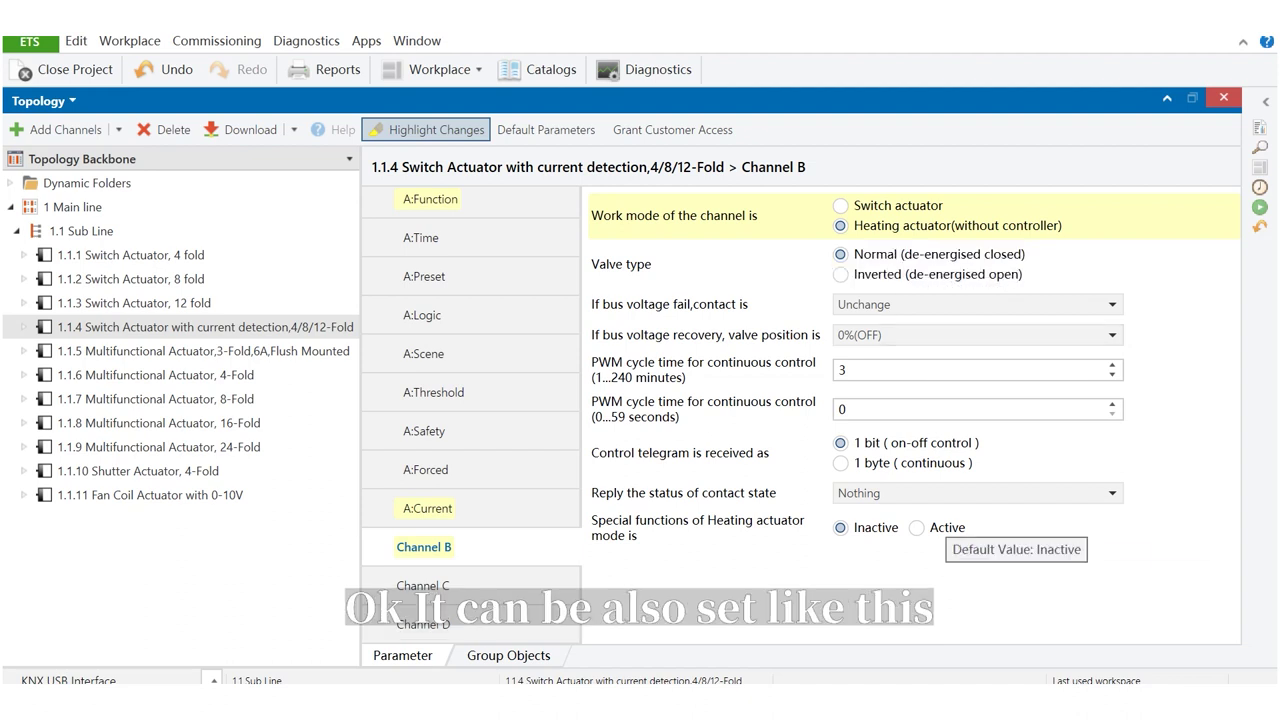
pyautogui.click(916, 527)
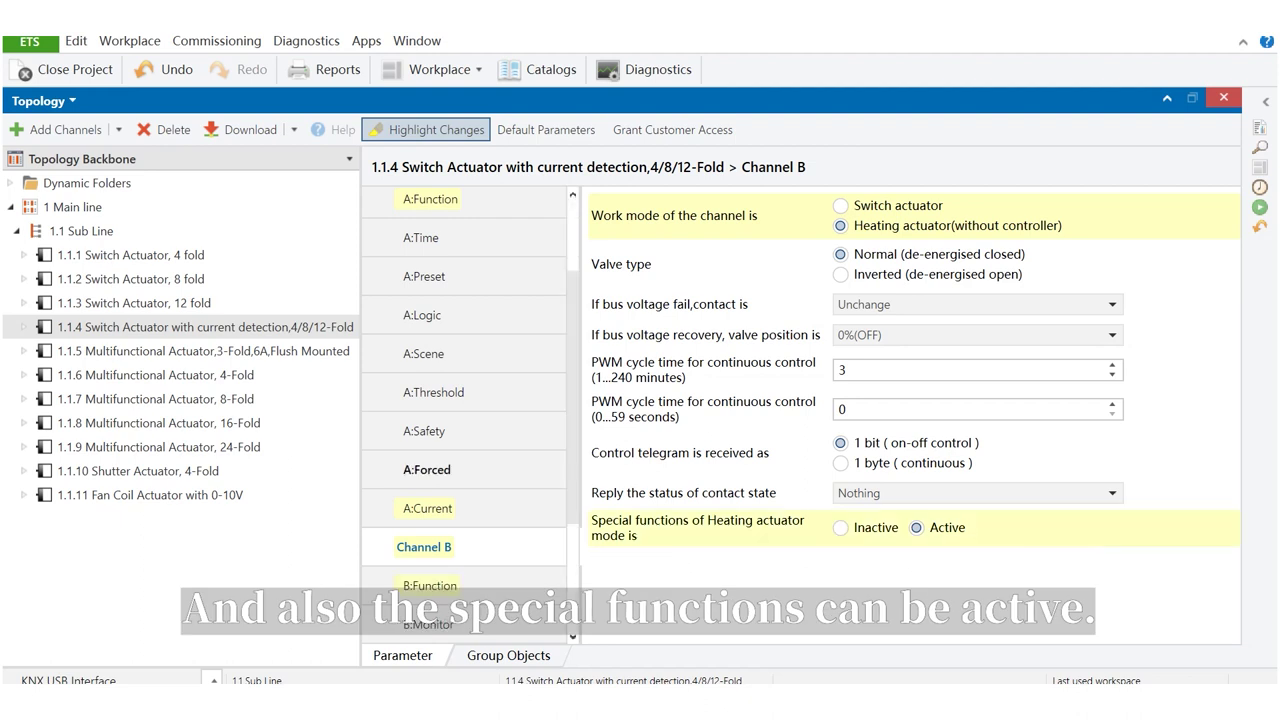
# - Review Channel B's function list and activate the power meter function (Wh/kWh) in its current detection parameters
pyautogui.click(431, 369)
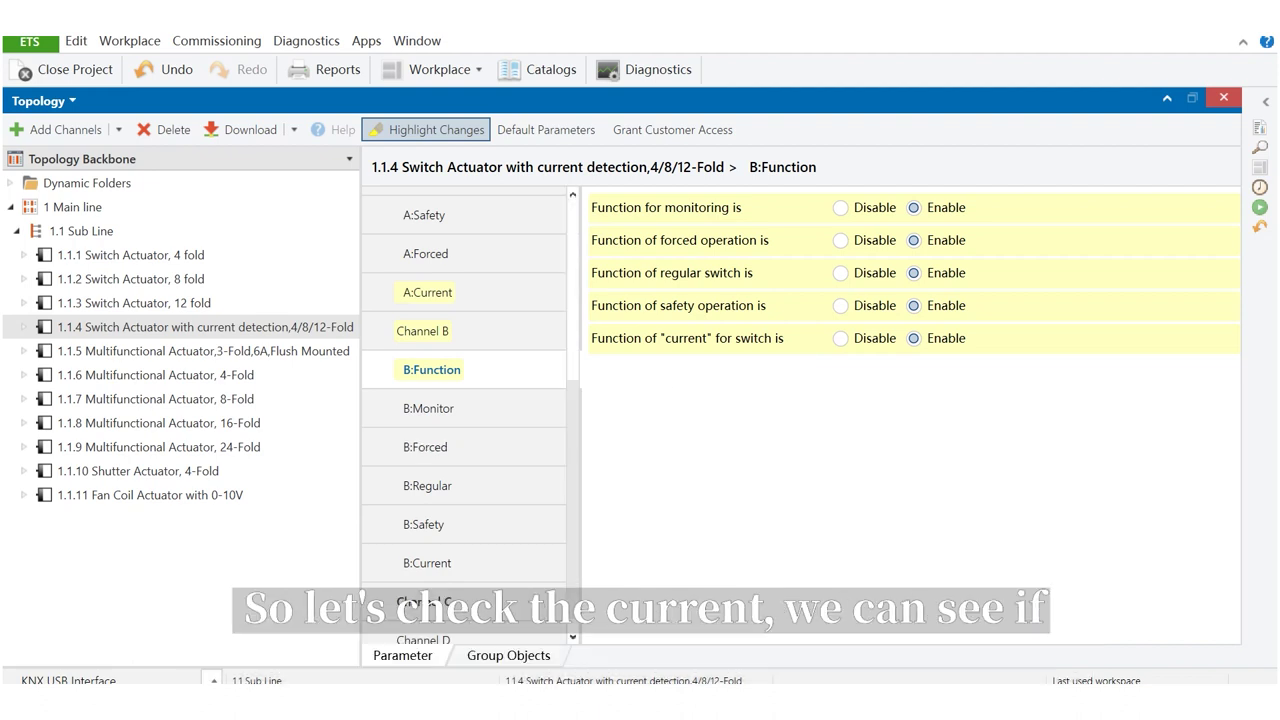
pyautogui.click(427, 563)
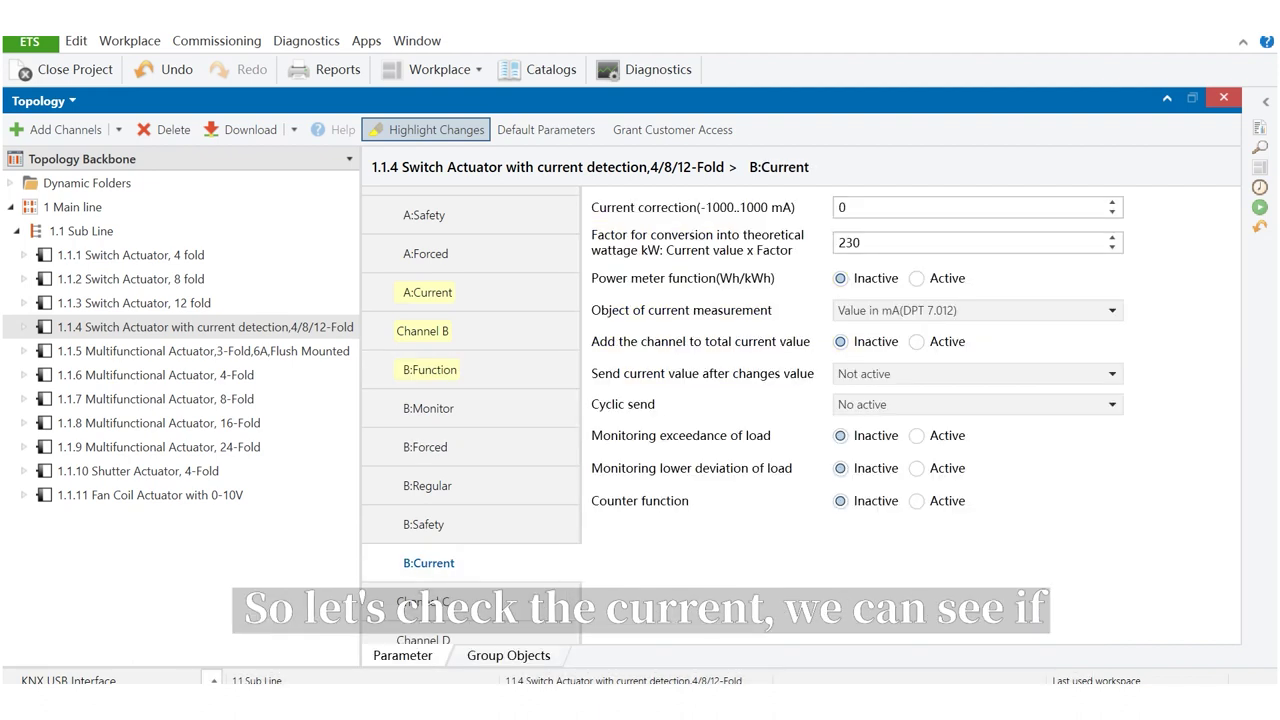
pyautogui.click(916, 278)
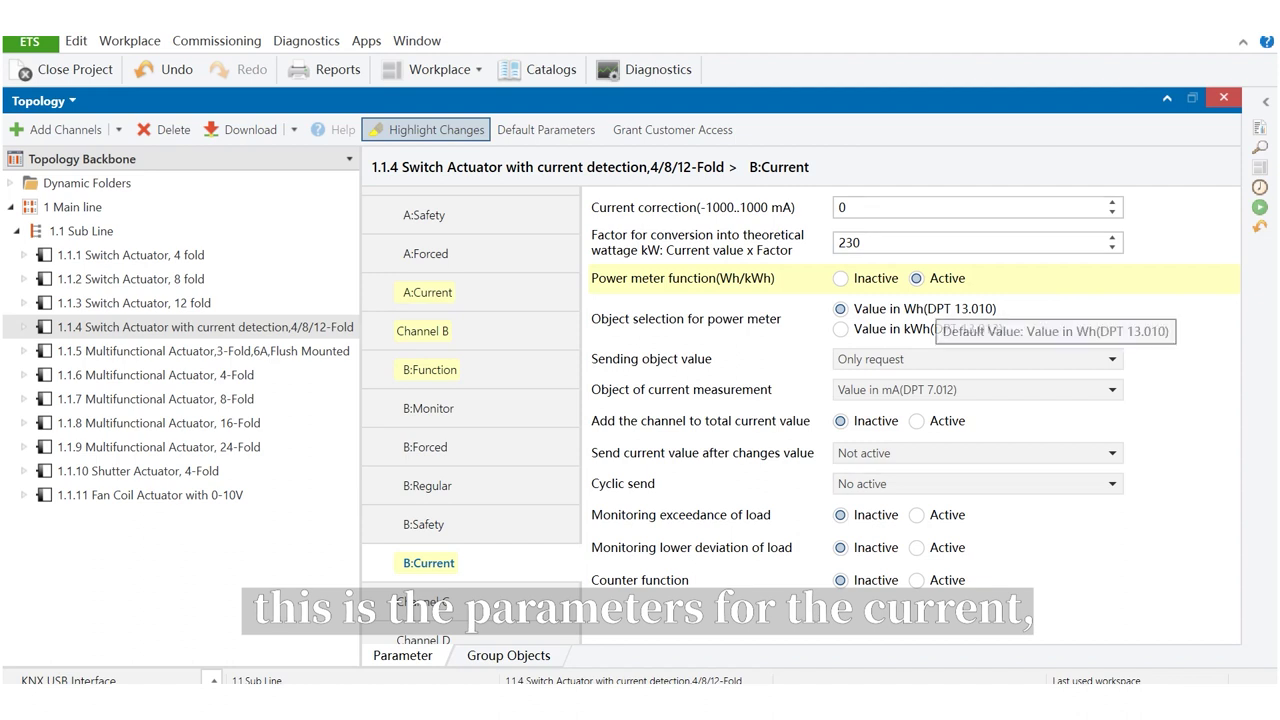
pyautogui.click(932, 452)
pyautogui.click(932, 452)
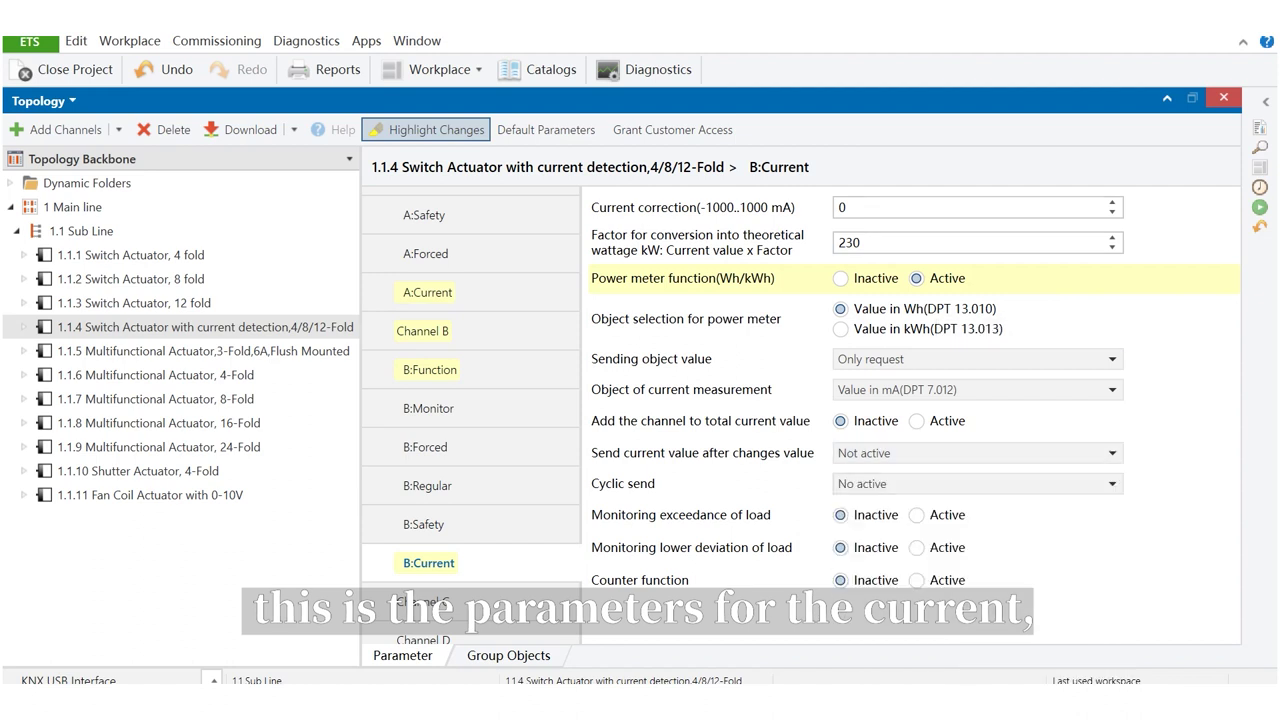
# - Activate load exceedance monitoring, lower deviation monitoring and the counter function in Channel B's current detection parameters
pyautogui.click(916, 515)
pyautogui.scroll(-2, 916, 515)
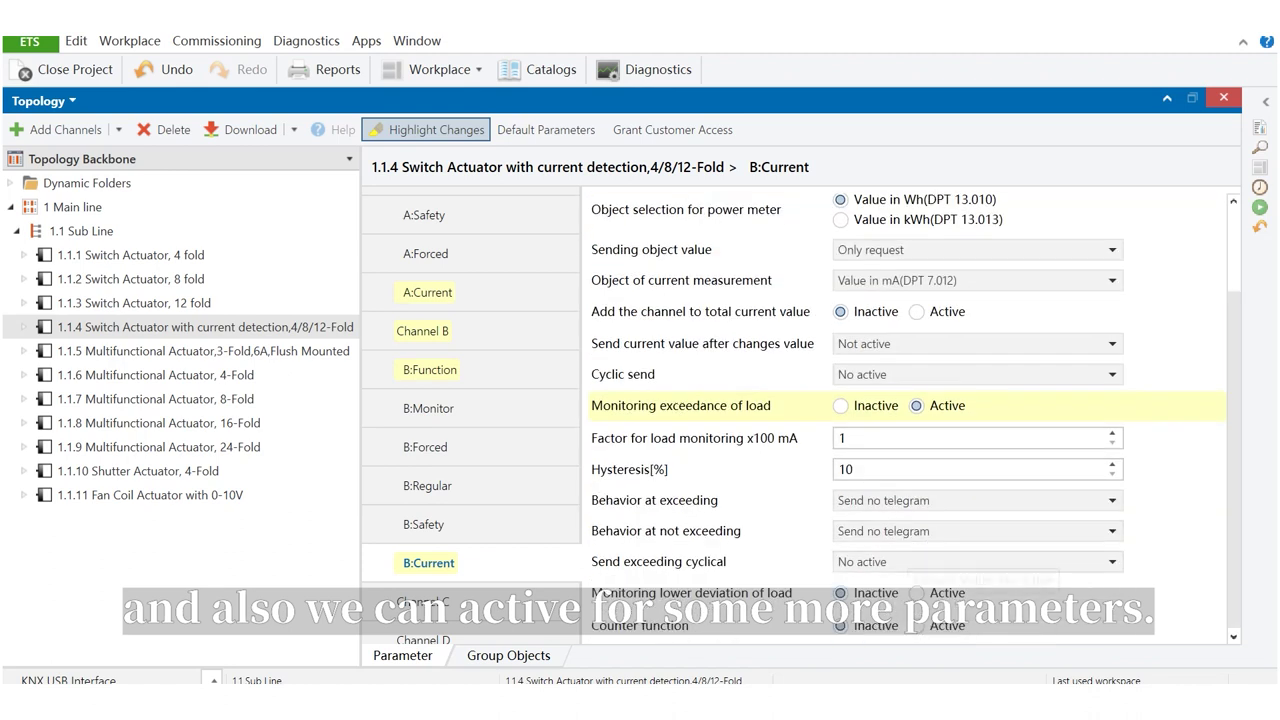
pyautogui.click(916, 593)
pyautogui.scroll(-3, 916, 593)
pyautogui.click(916, 625)
pyautogui.scroll(-3, 916, 625)
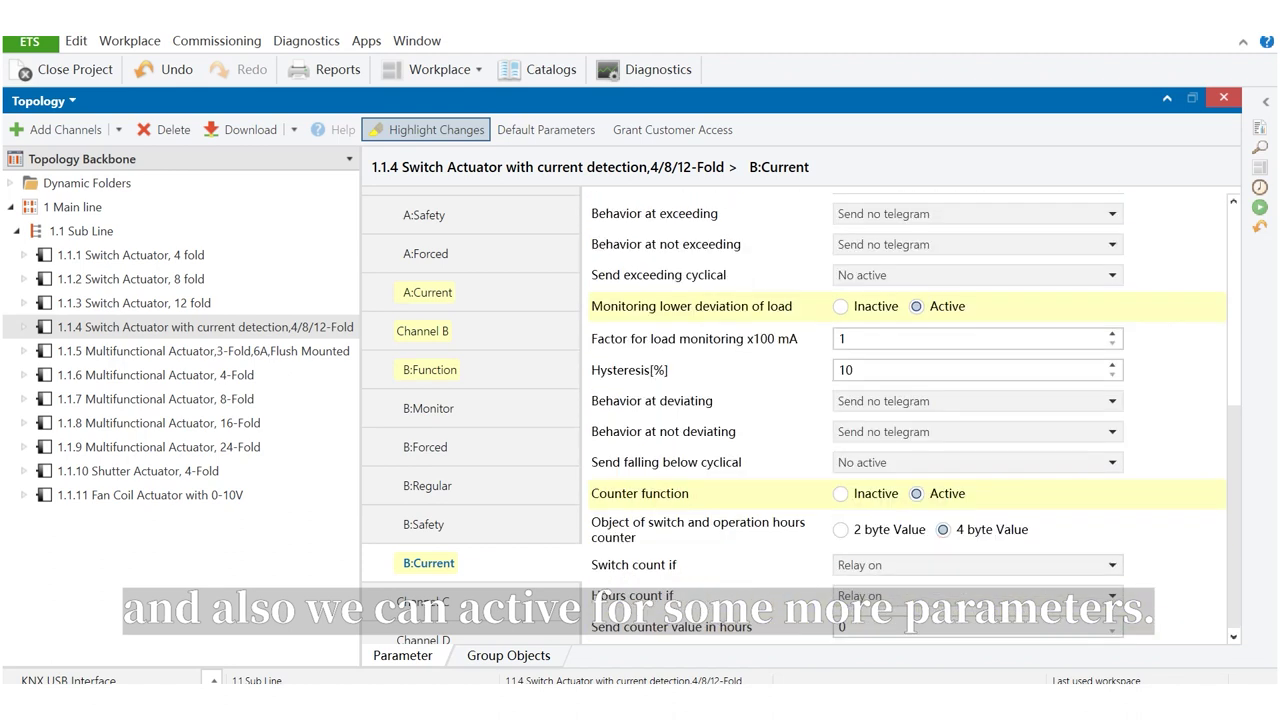